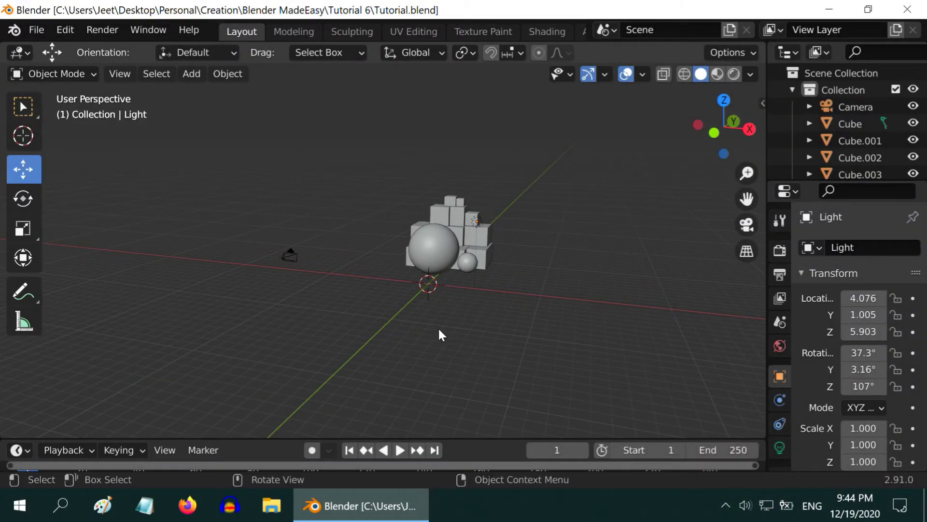
- Zoom and orbit around the scene and select the camera object
scroll(439, 331, "up", 2)
middle_click_drag(511, 326, 479, 346)
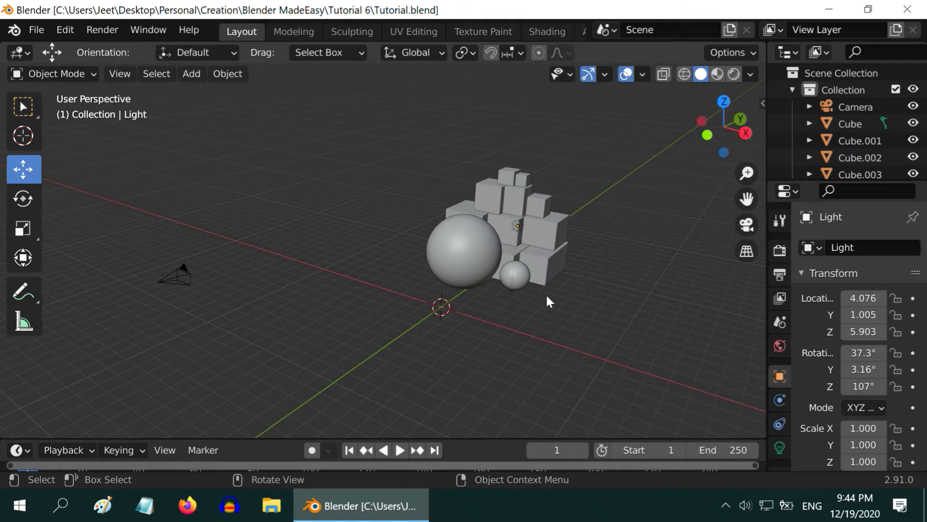
left_click(183, 286)
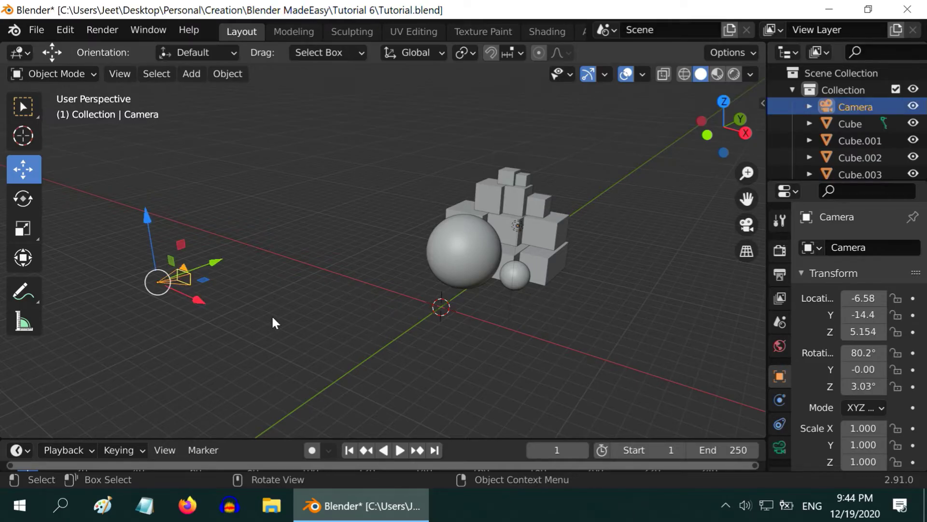
mouse_move(272, 318)
middle_mouse_down()
mouse_move(267, 327)
mouse_move(265, 319)
middle_mouse_up()
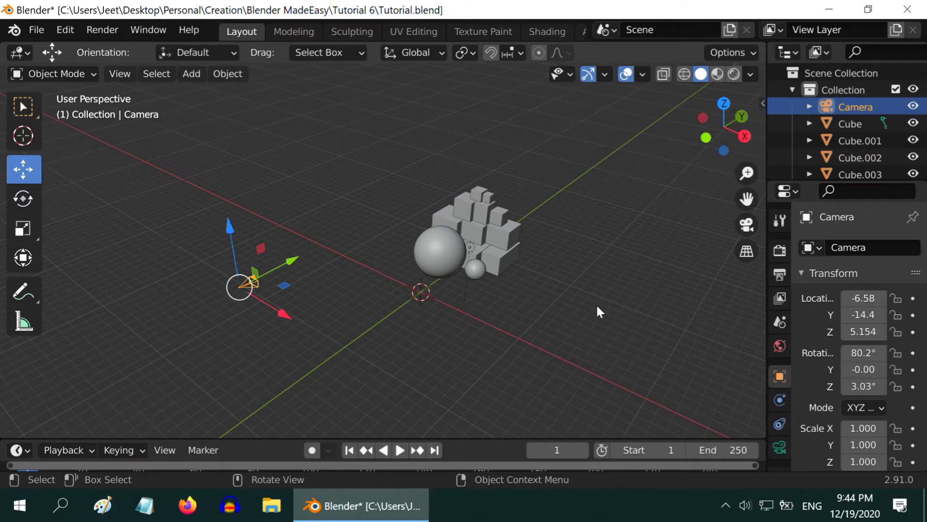
mouse_move(468, 308)
middle_mouse_down()
mouse_move(472, 342)
mouse_move(480, 305)
middle_mouse_up()
- Look through the camera and enable Lock Camera to View in the sidebar
left_click(748, 224)
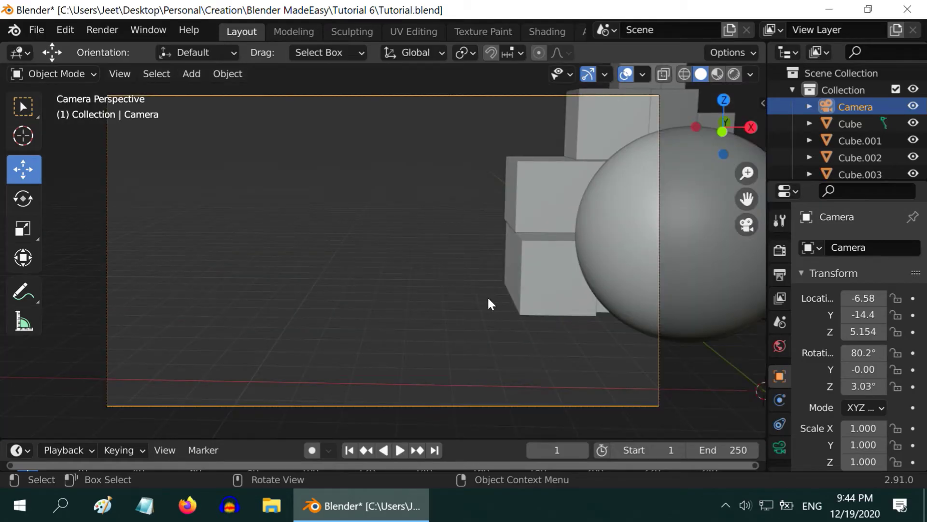
key("n")
left_click(698, 300)
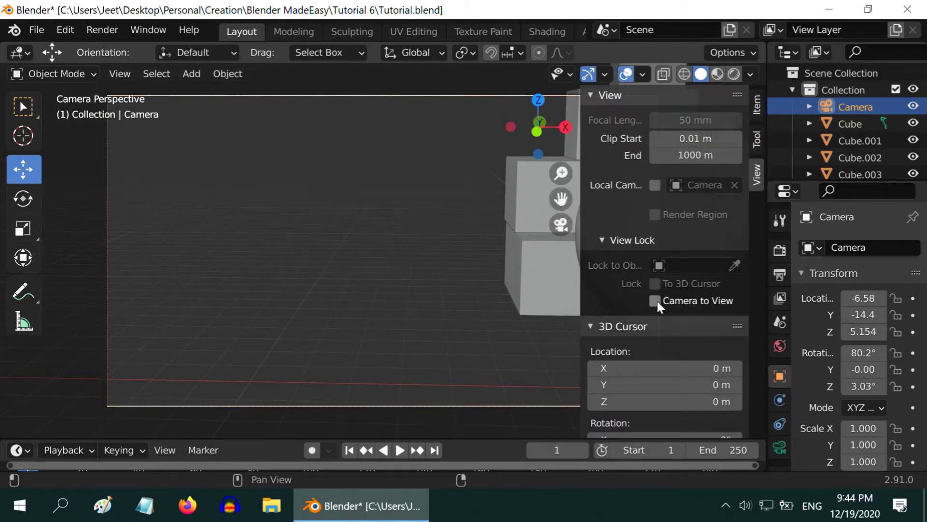
key("n")
- Zoom out and orbit so the camera frames the whole sphere and cube group, at about (-12.4, -41.1, 9.552)
scroll(458, 291, "down", 6)
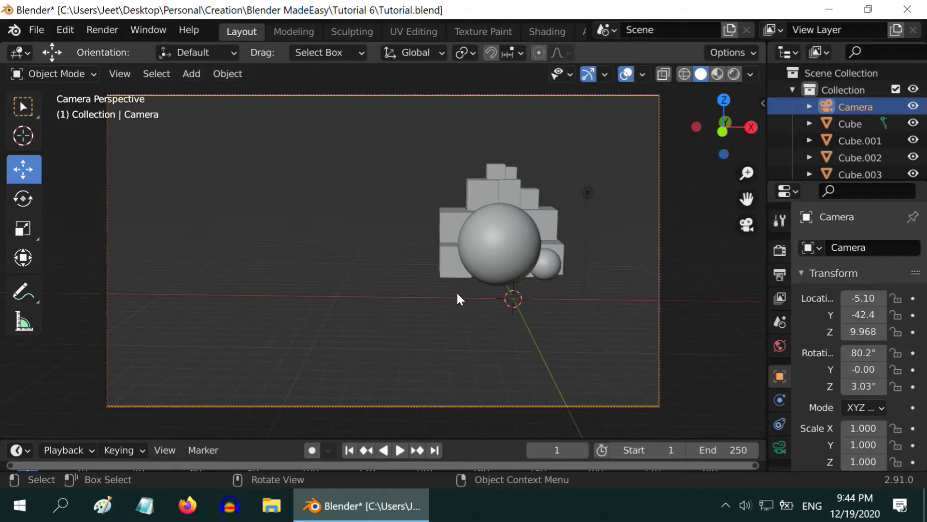
middle_click_drag(456, 299, 454, 340, "shift")
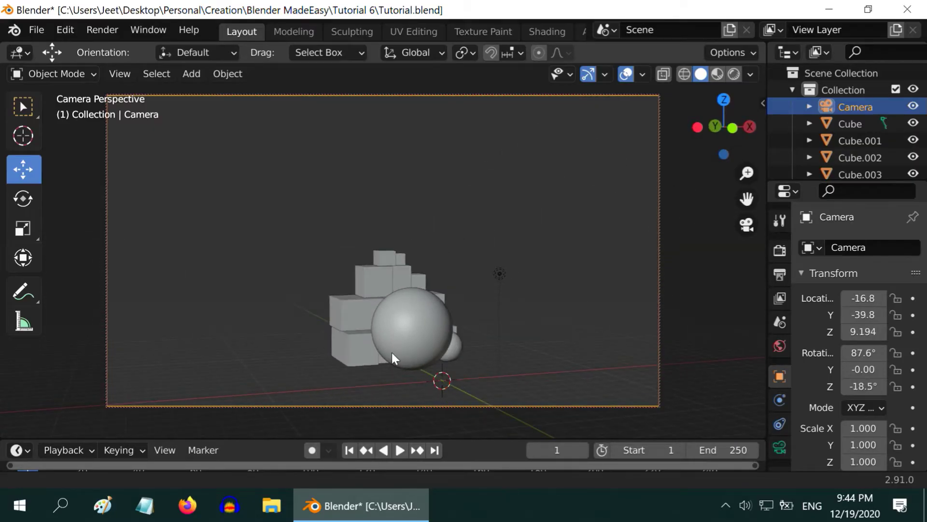
middle_click_drag(392, 353, 370, 347, "shift")
middle_click_drag(466, 346, 456, 347)
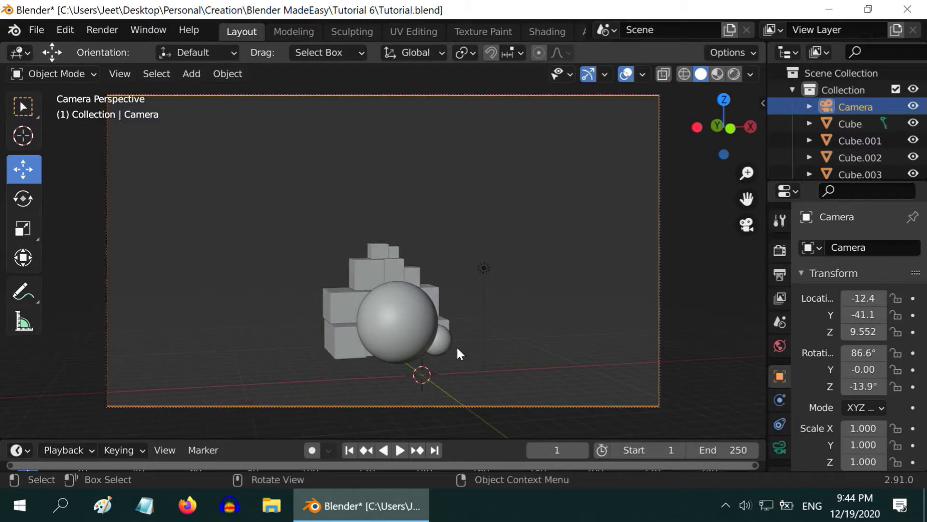
- Leave camera view, zoom out to Top Orthographic, and pan so the camera and objects both show
left_click(747, 223)
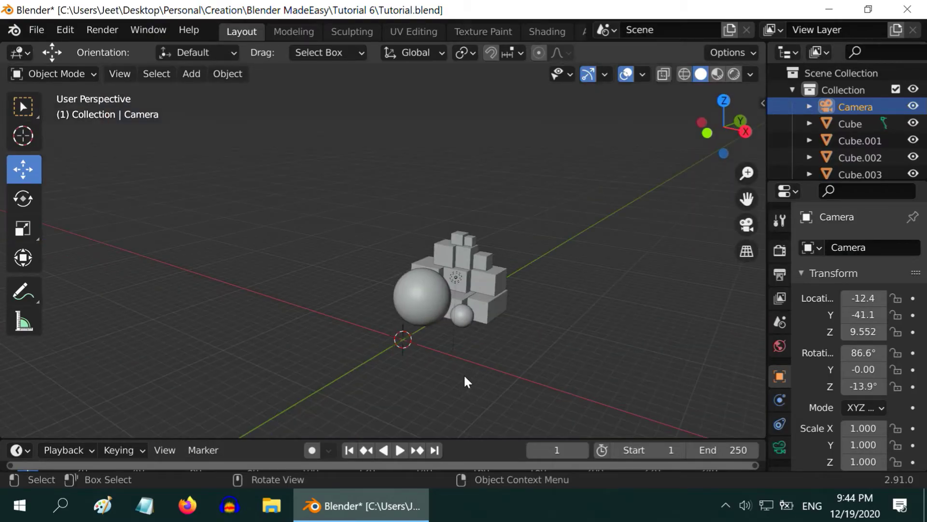
scroll(465, 381, "down", 4)
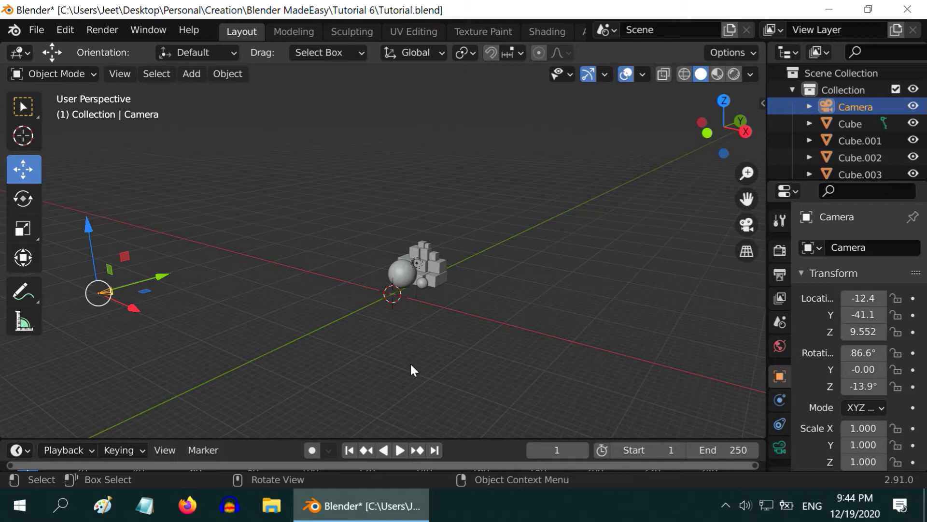
key("KP_7")
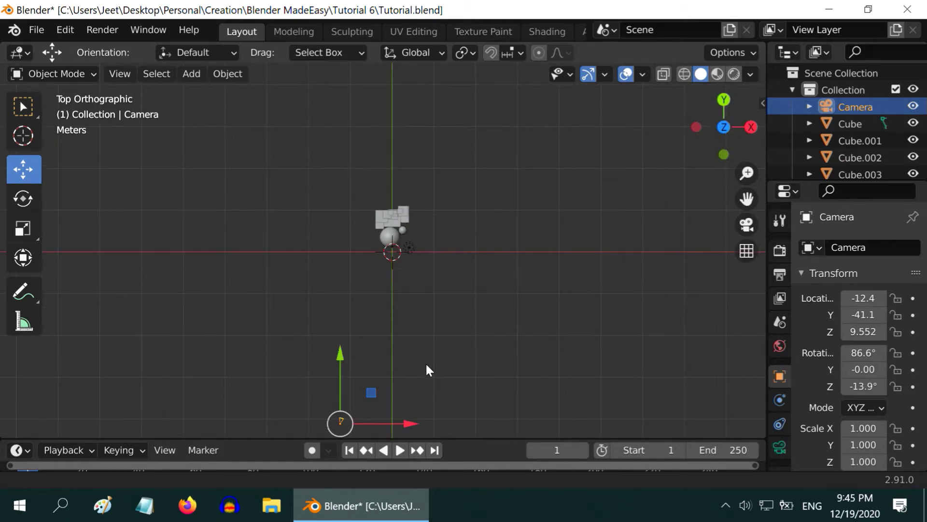
middle_click_drag(425, 362, 396, 292, "shift")
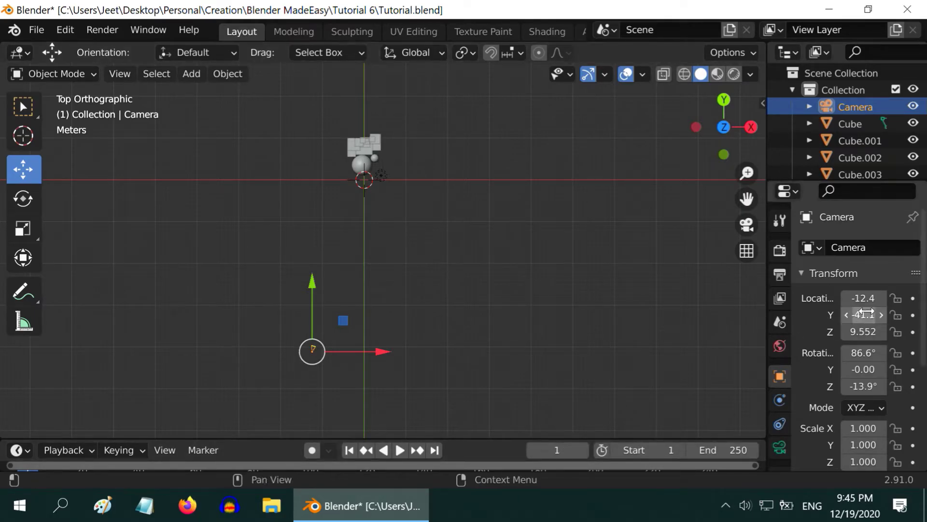
- Keyframe the camera's location (-12.4, -41.1, 9.552) at frame 1 and go to frame 100
right_click(852, 315)
left_click(773, 207)
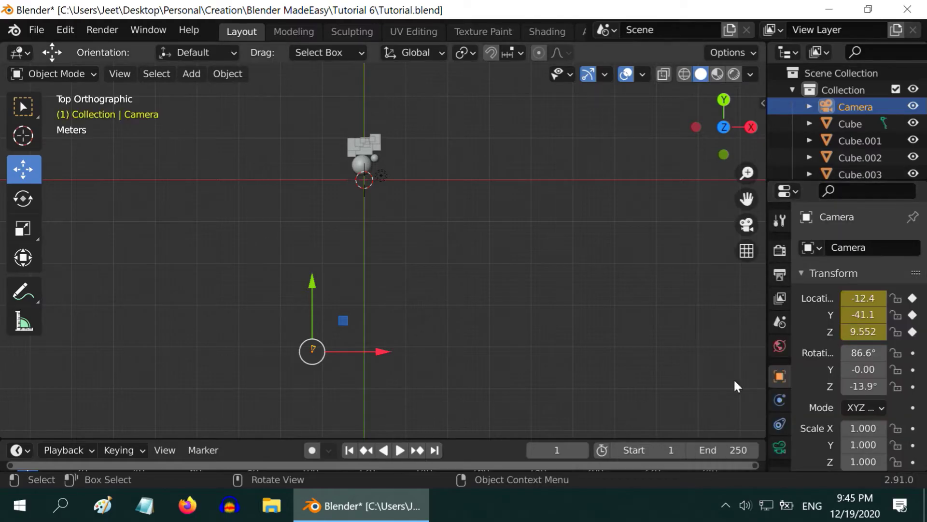
left_click(563, 446)
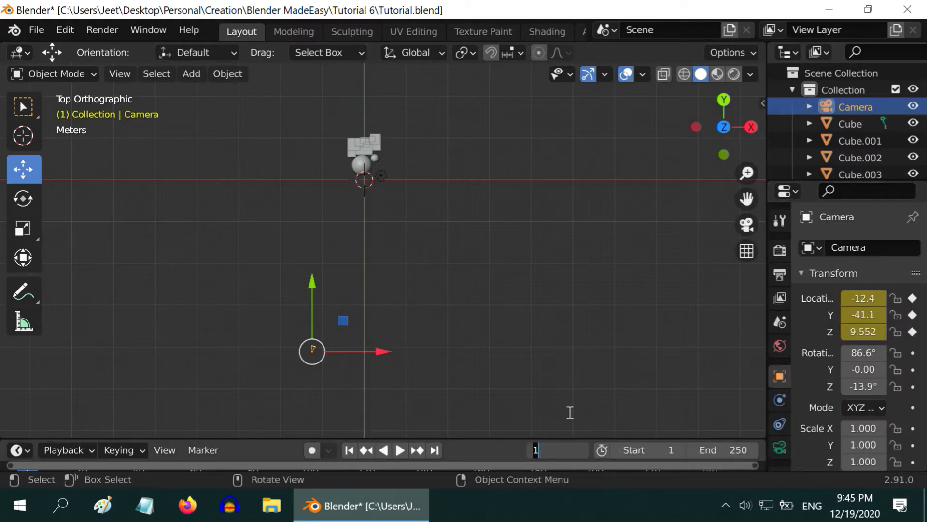
type("100")
key("Return")
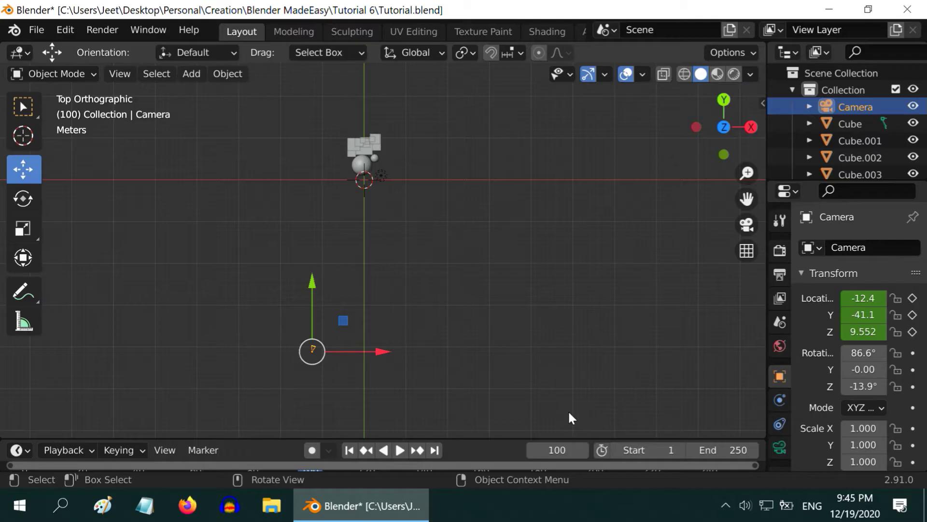
- Move the camera right of the scene to (47.30, 0.079, 9.552) and keyframe its location
left_click_drag(320, 362, 573, 188)
right_click(861, 301)
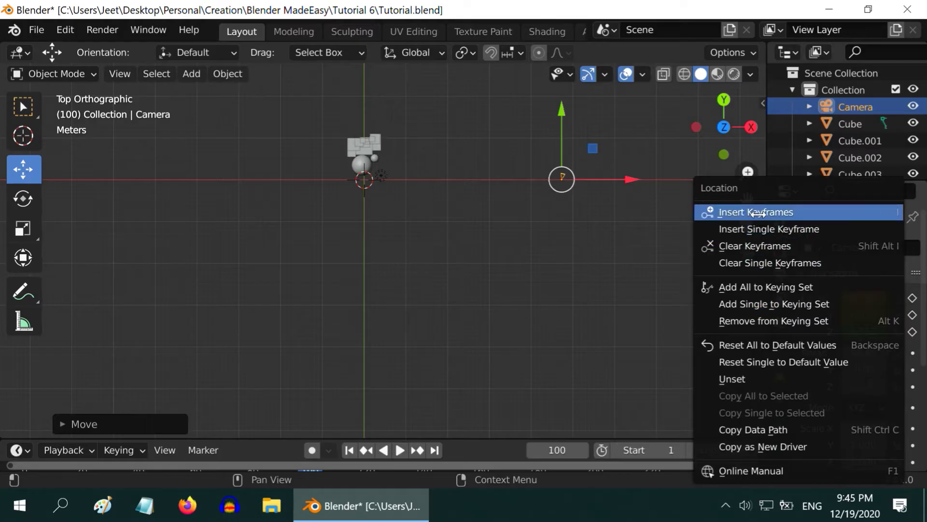
left_click(756, 212)
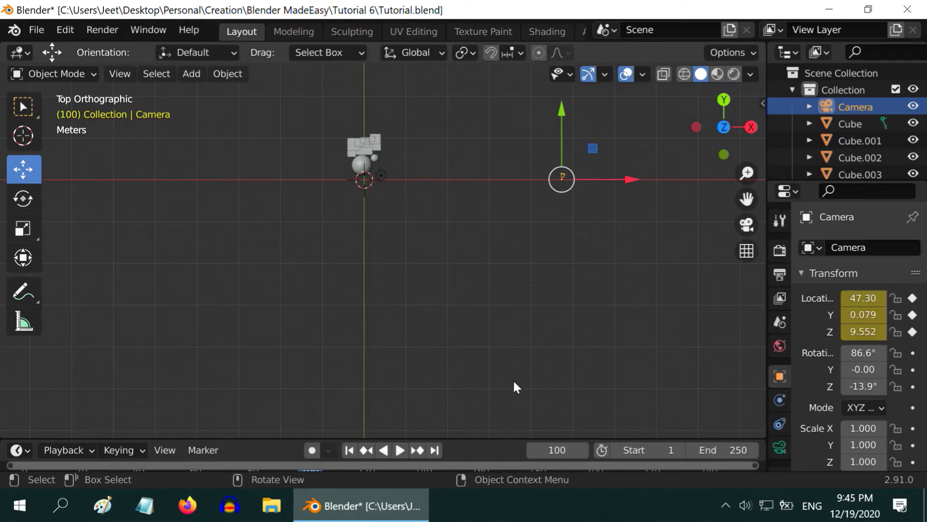
- Play the camera animation from frame 1, stop and rewind it, then widen the properties panel
left_click(350, 450)
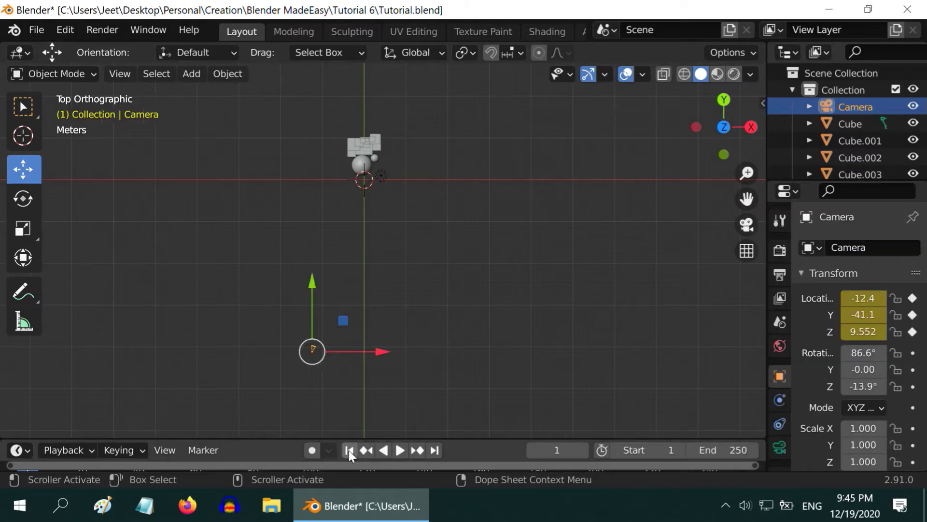
left_click(399, 451)
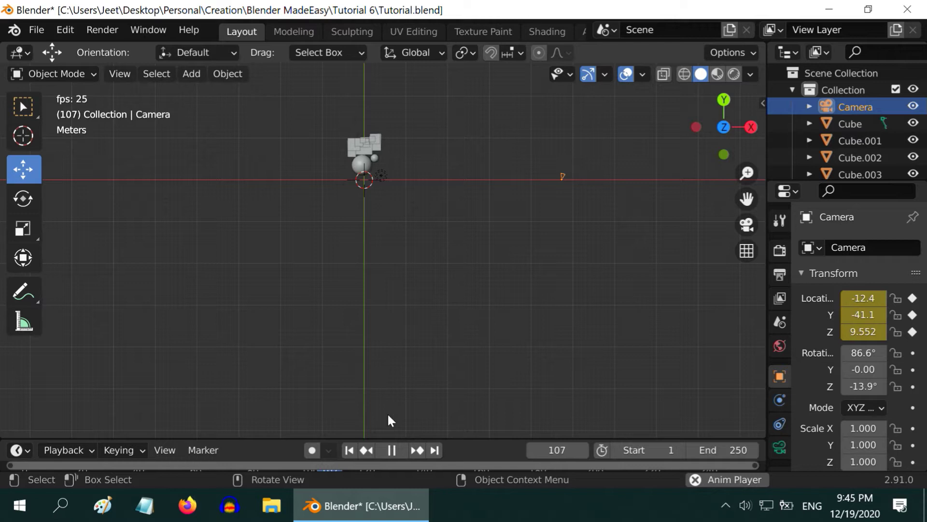
left_click(391, 450)
left_click(350, 451)
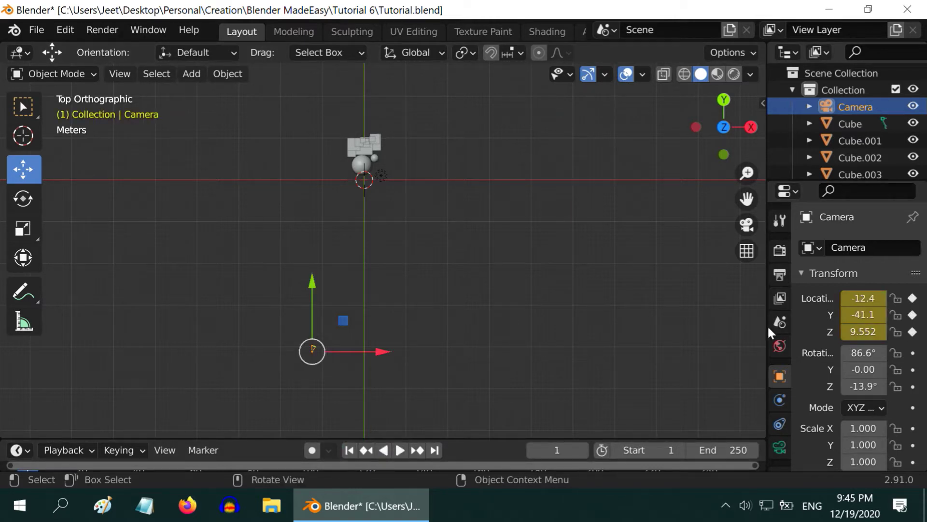
left_click_drag(766, 327, 737, 334)
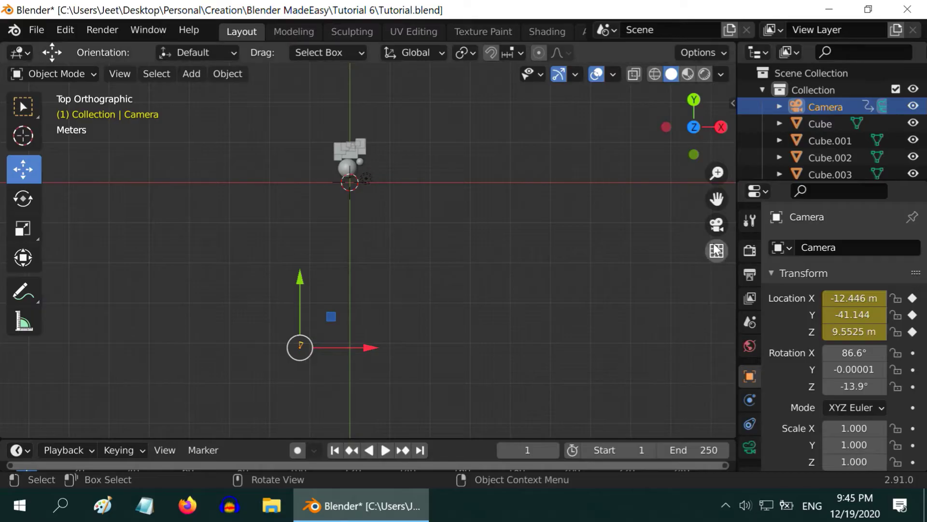
- Play the camera animation while looking through the camera, then stop it
left_click(717, 225)
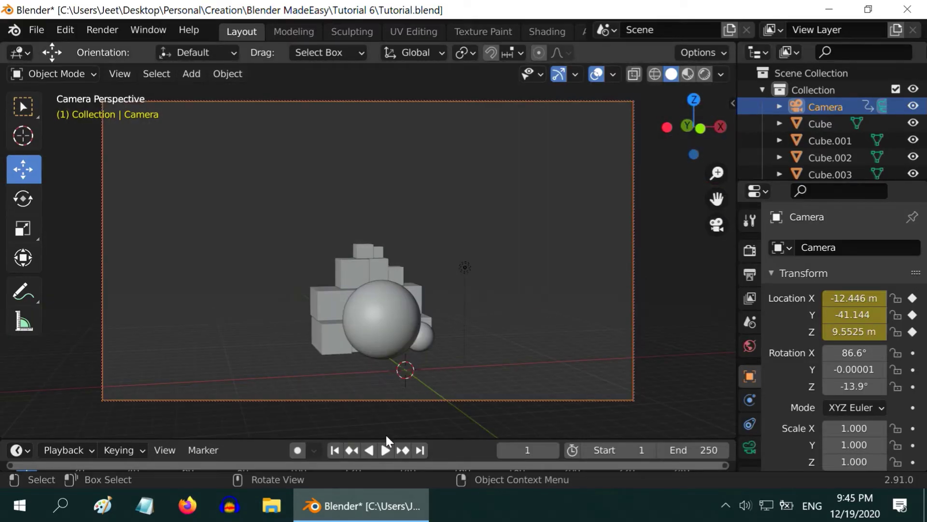
left_click(385, 450)
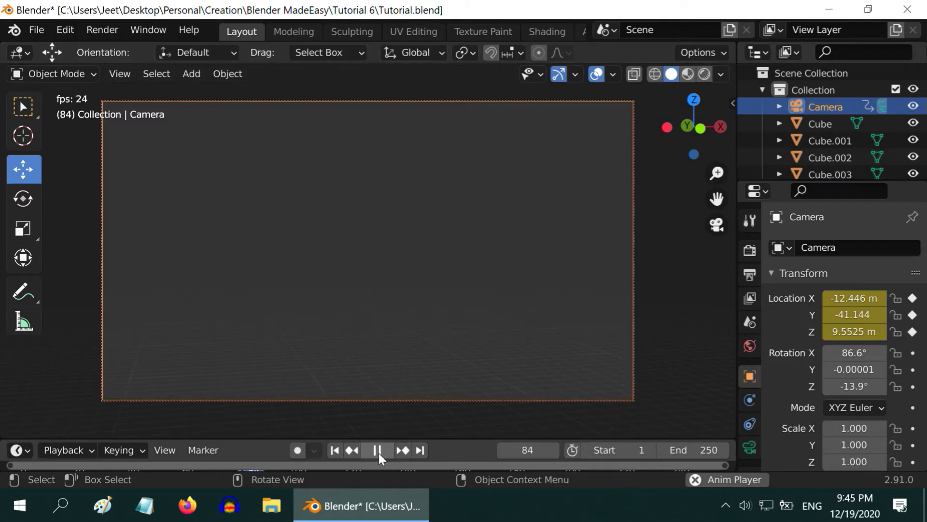
left_click(378, 450)
- Replay the animation from the top view, rewind to frame 1, and tilt the view into perspective
key("KP_7")
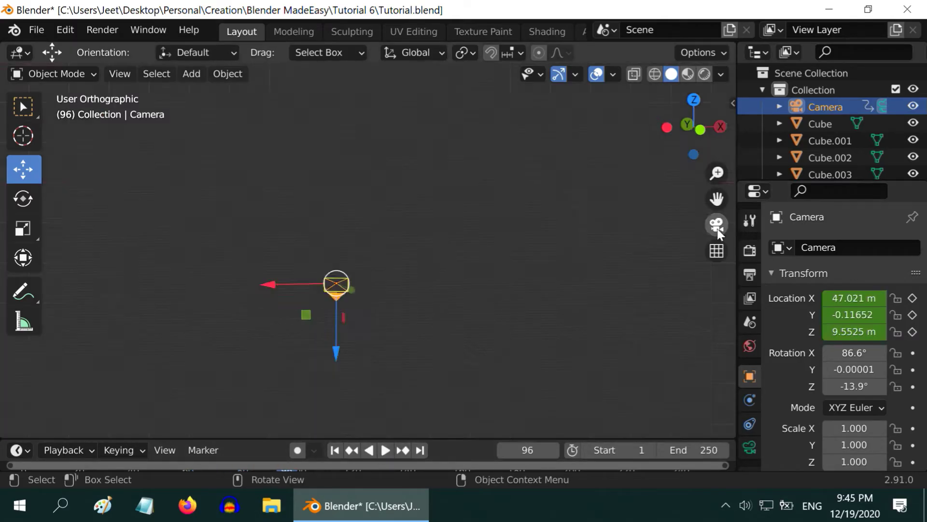
left_click(334, 450)
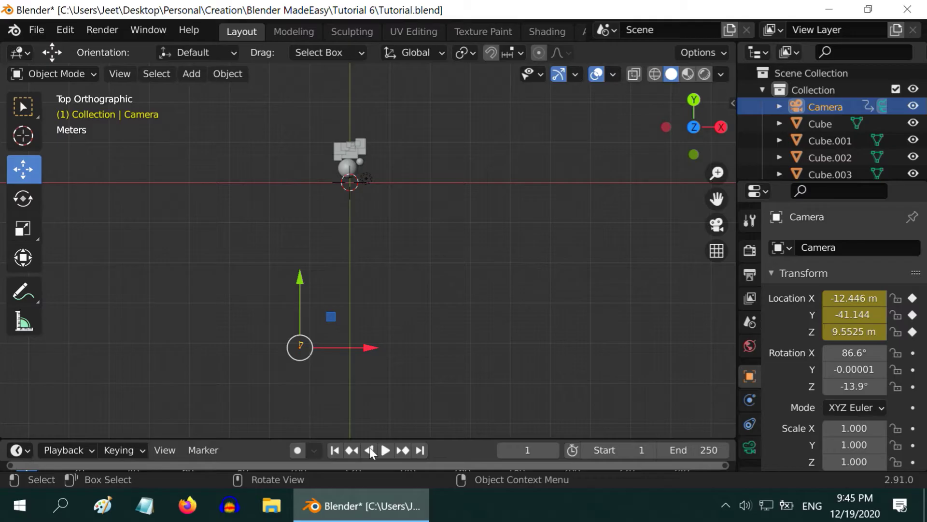
left_click(385, 449)
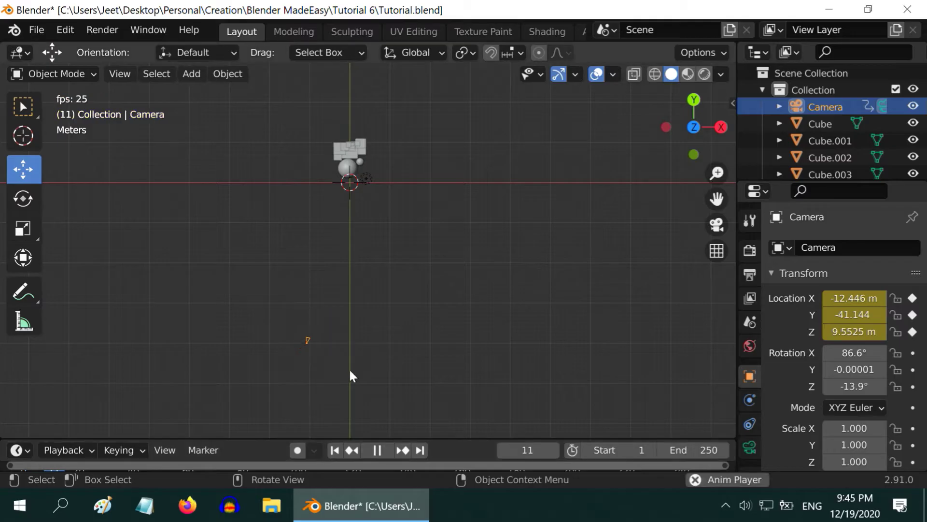
left_click(379, 450)
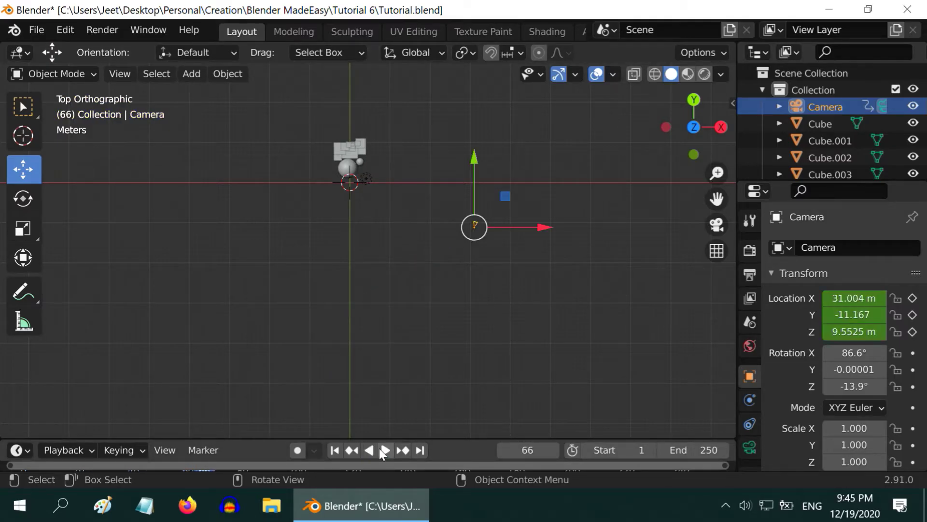
left_click(336, 451)
middle_click_drag(414, 347, 390, 251)
scroll(390, 244, "up", 5)
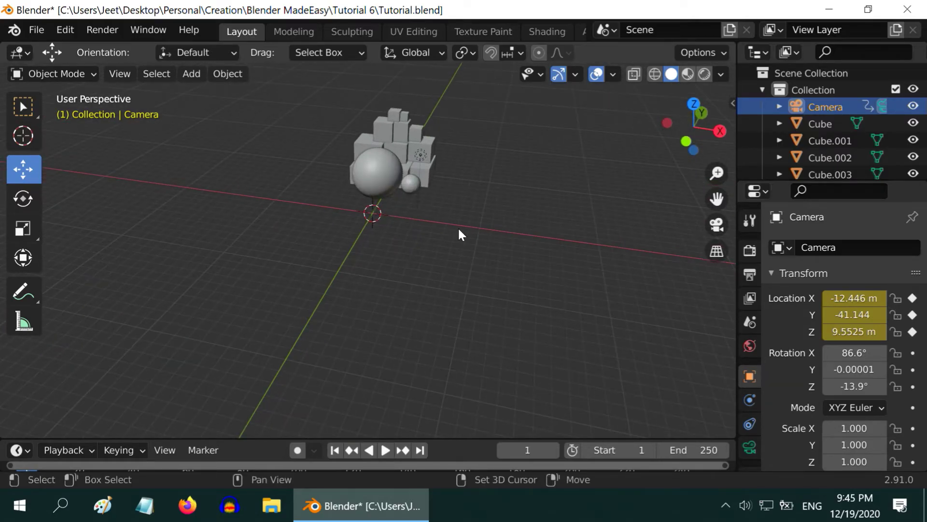
middle_click_drag(458, 227, 447, 311)
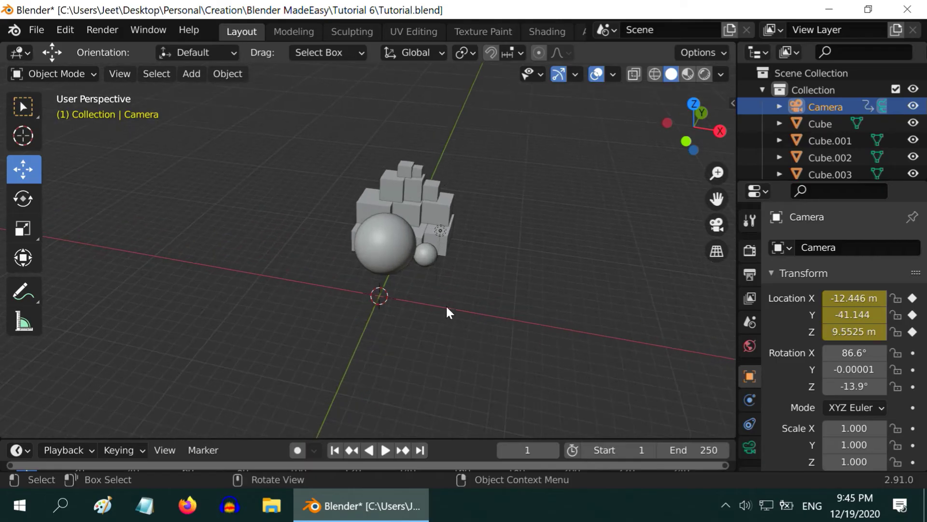
left_click(417, 172)
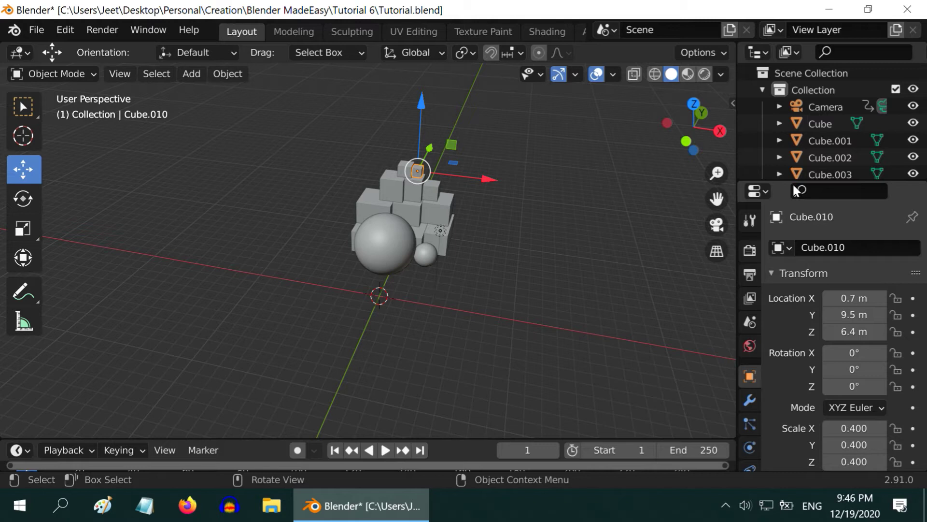
left_click_drag(825, 181, 824, 269)
scroll(842, 196, "down", 5)
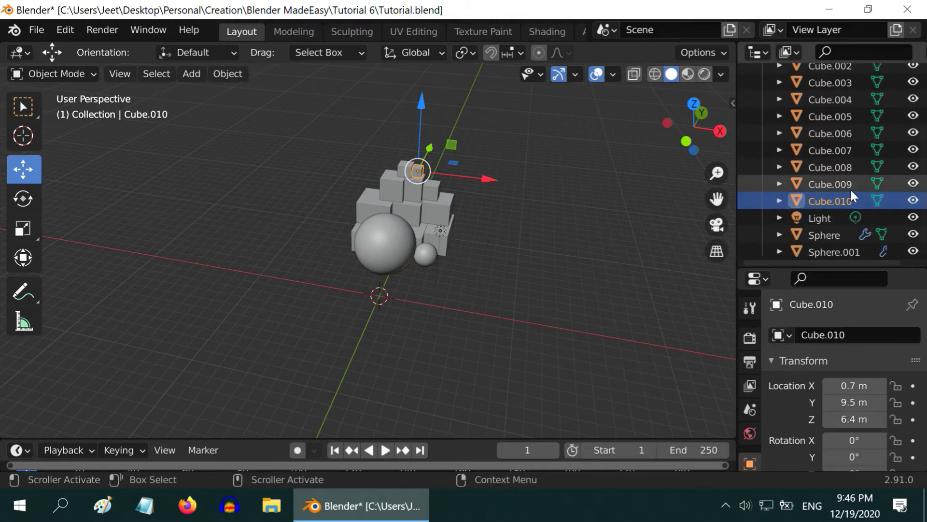
left_click_drag(826, 268, 821, 177)
scroll(346, 255, "down", 5)
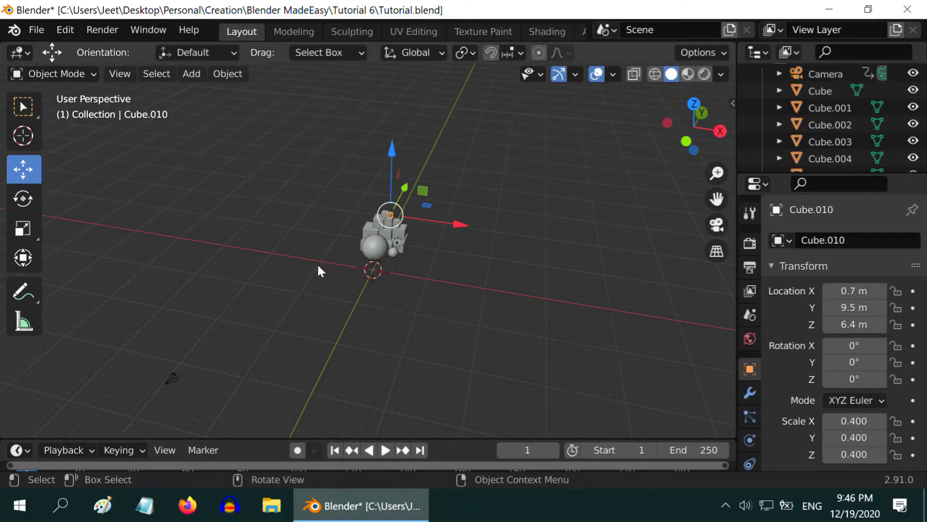
- Give the camera a Track To object constraint with Cube.010 as its target
left_click(211, 357)
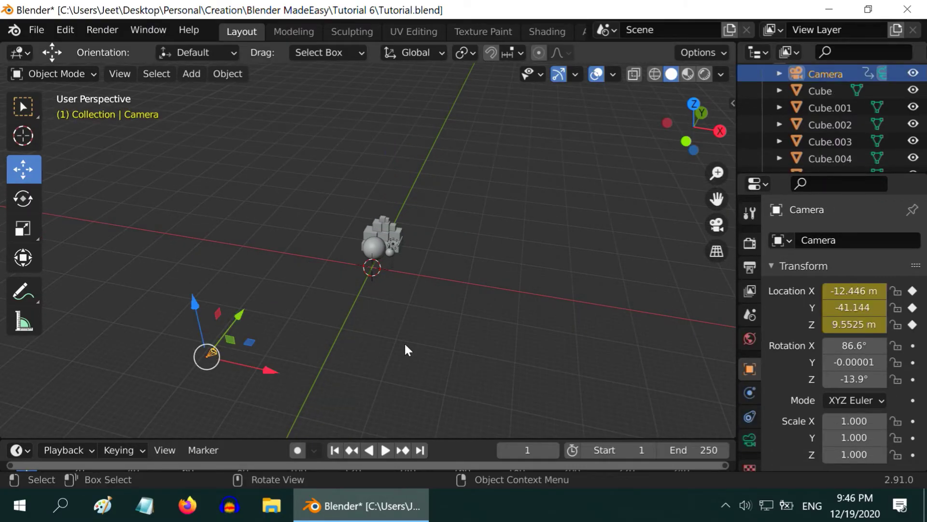
scroll(749, 359, "down", 1)
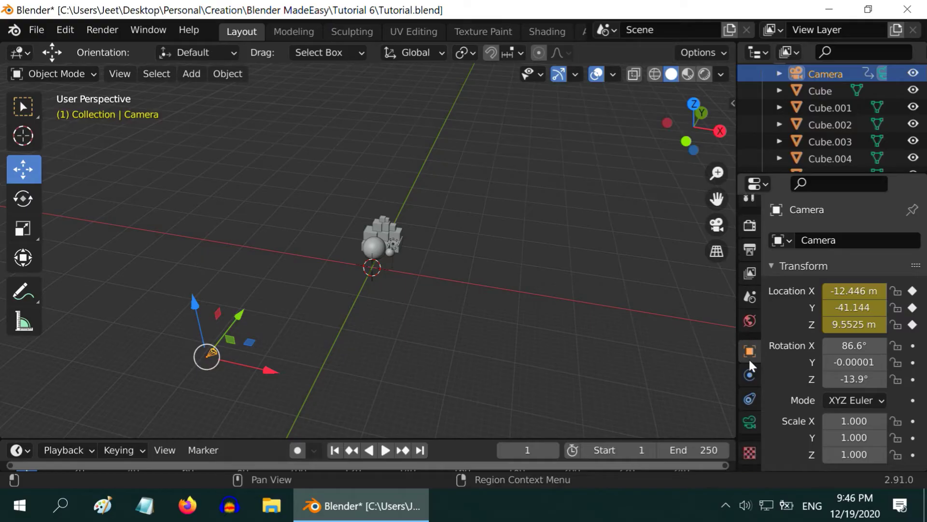
left_click(749, 399)
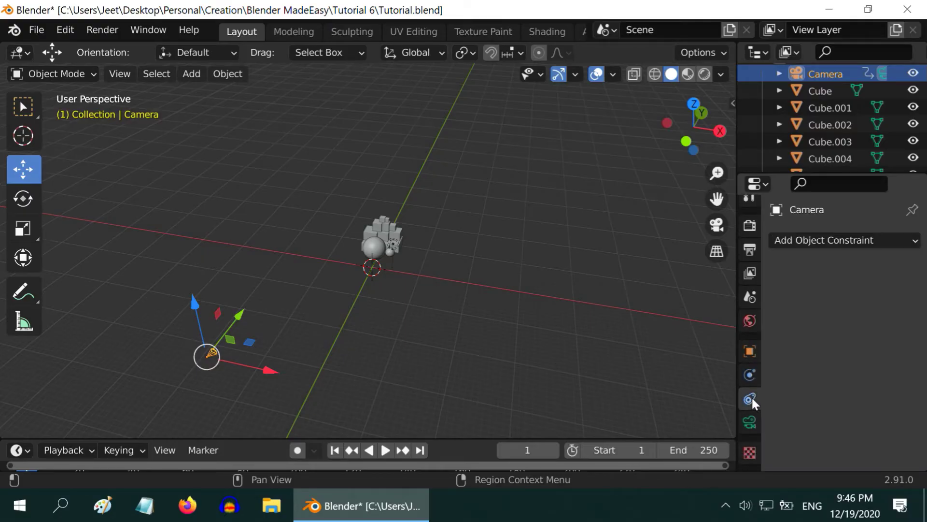
left_click(824, 241)
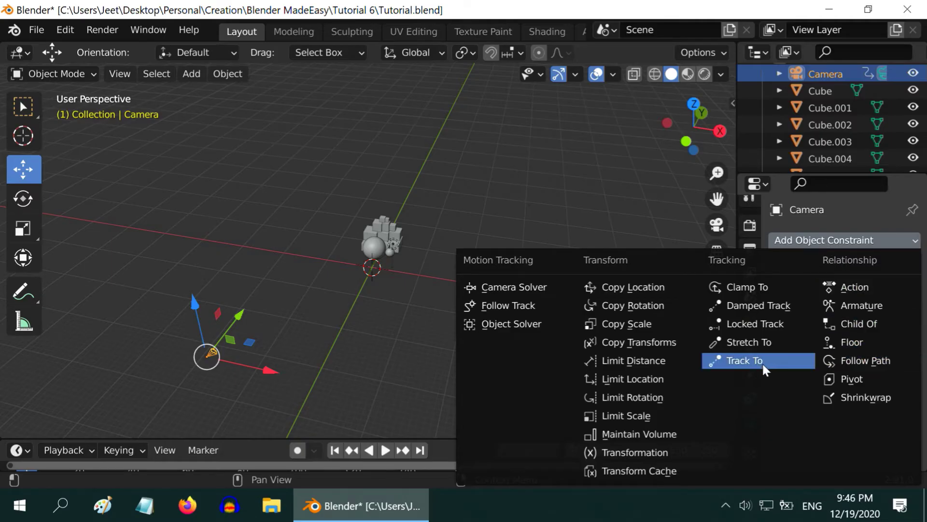
left_click(749, 360)
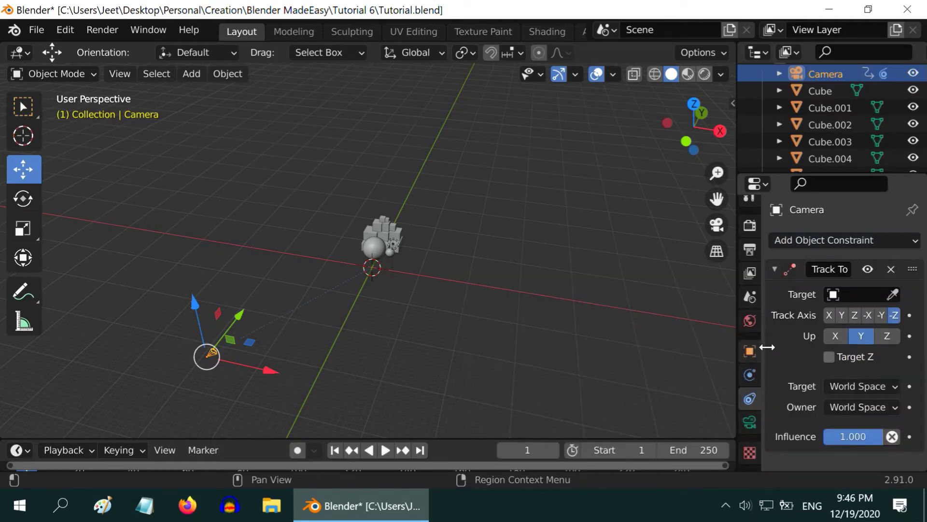
left_click(828, 299)
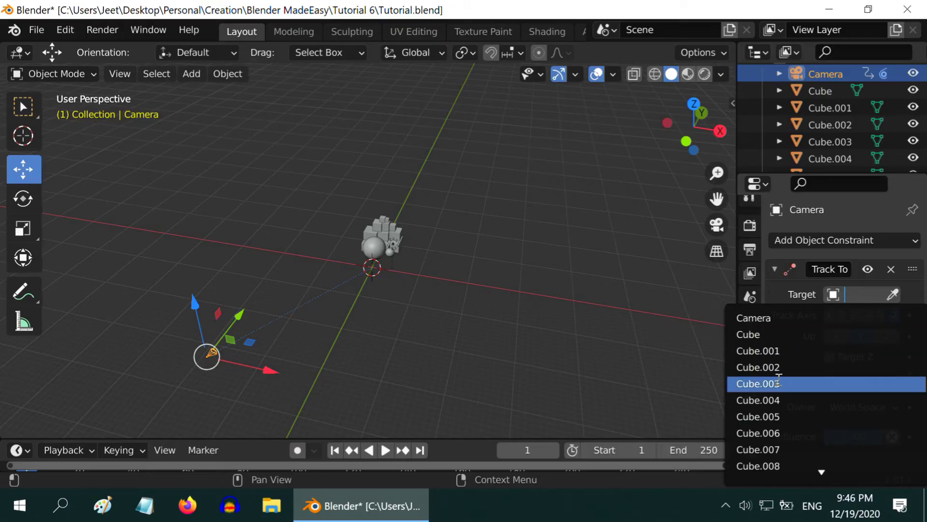
scroll(778, 464, "down", 3)
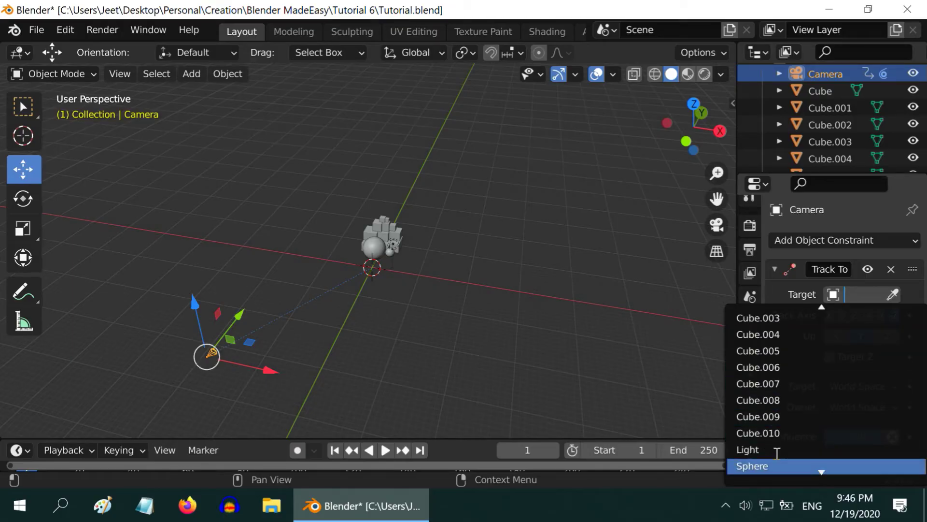
left_click(781, 433)
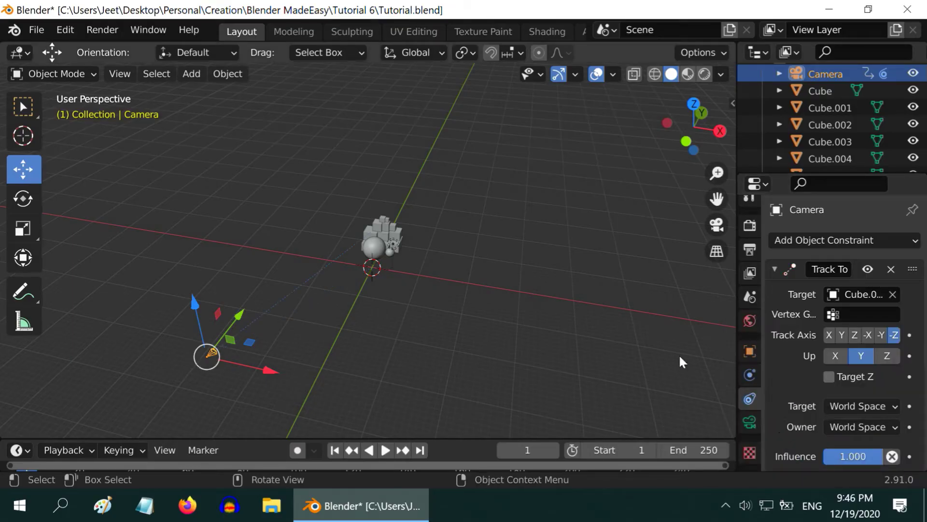
left_click(717, 226)
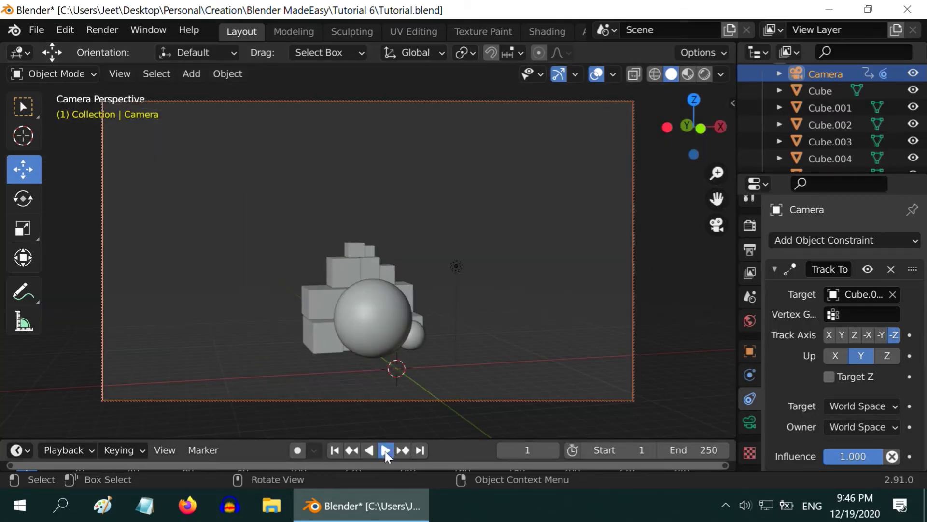
left_click(385, 451)
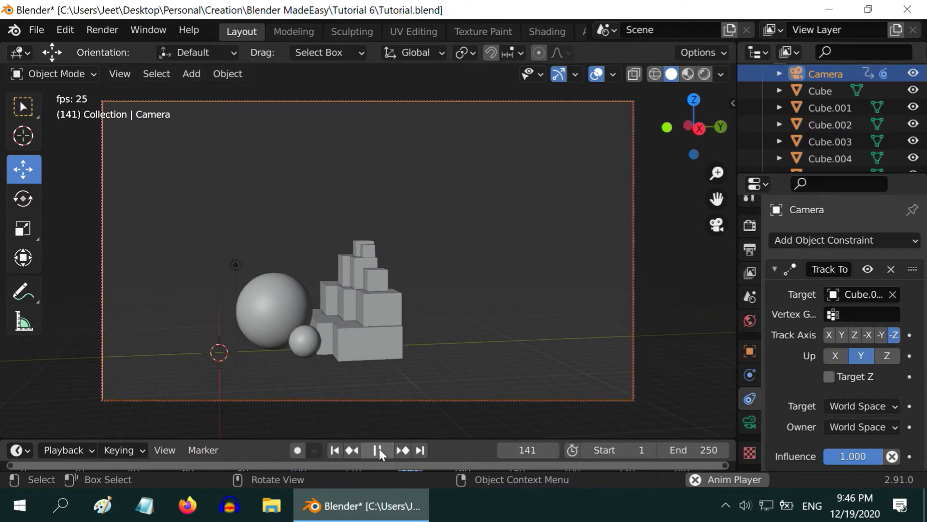
left_click(379, 450)
left_click(334, 450)
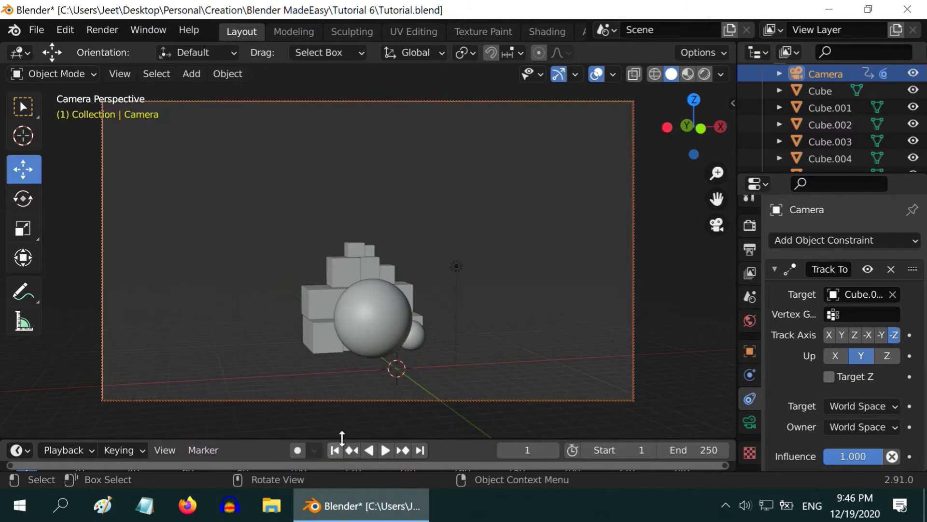
left_click(716, 225)
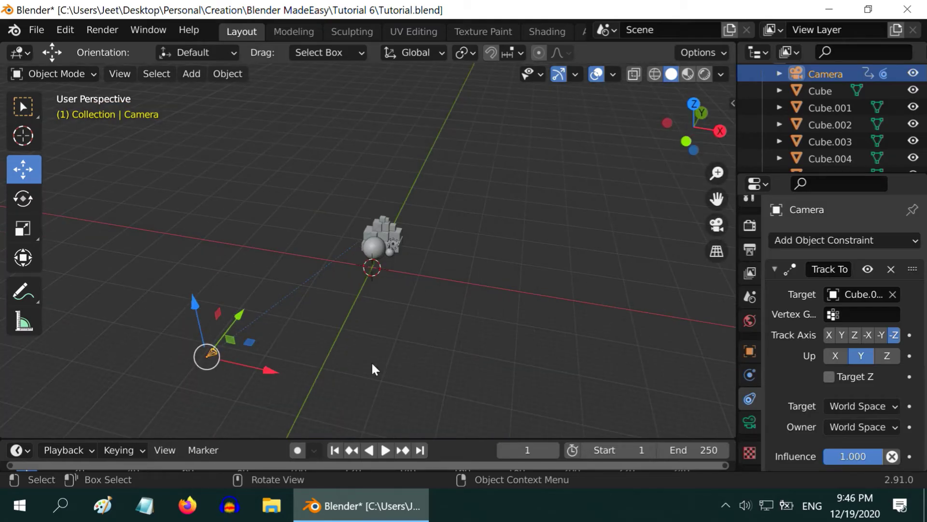
middle_click_drag(372, 364, 355, 362)
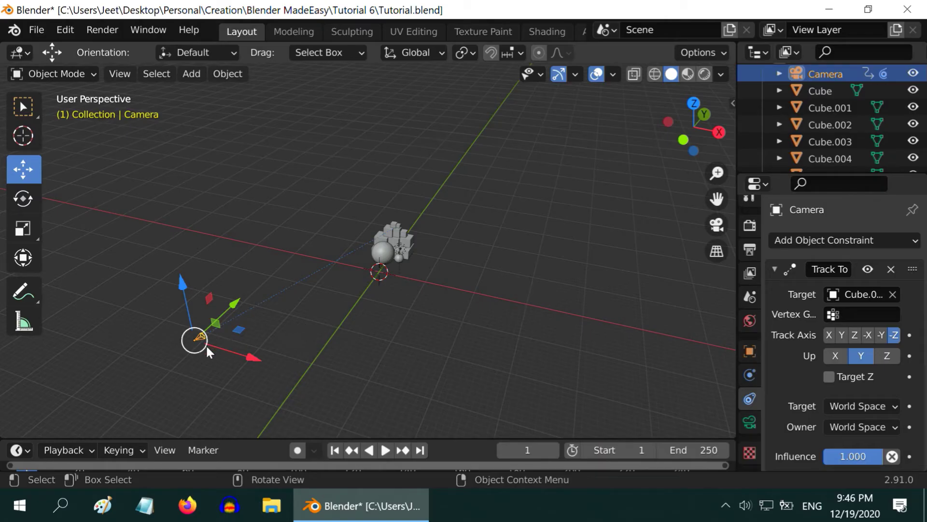
scroll(434, 315, "up", 4)
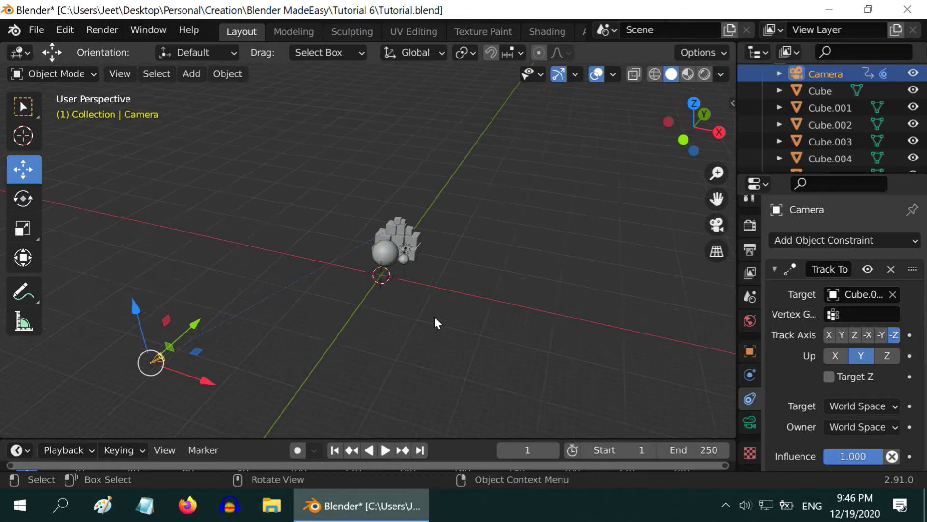
scroll(430, 319, "down", 3)
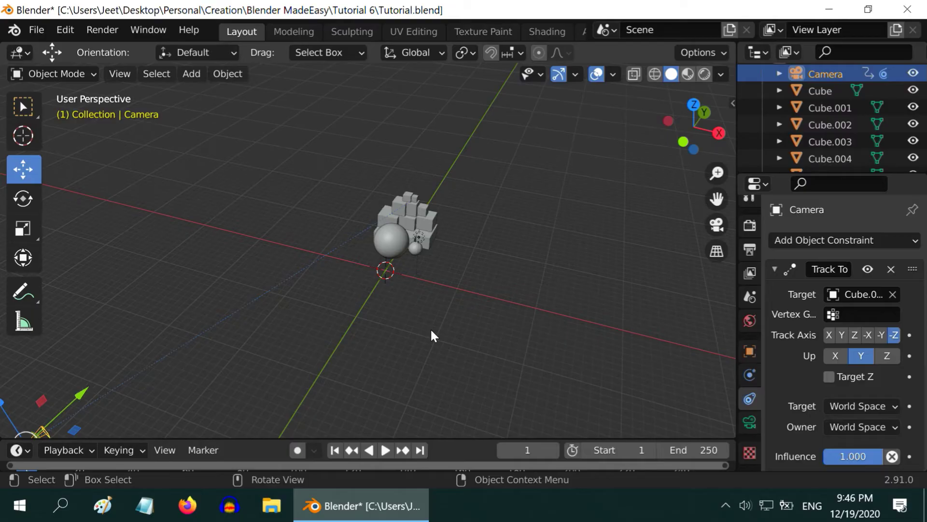
- Add a Bezier curve to the scene
left_click(191, 72)
mouse_move(210, 113)
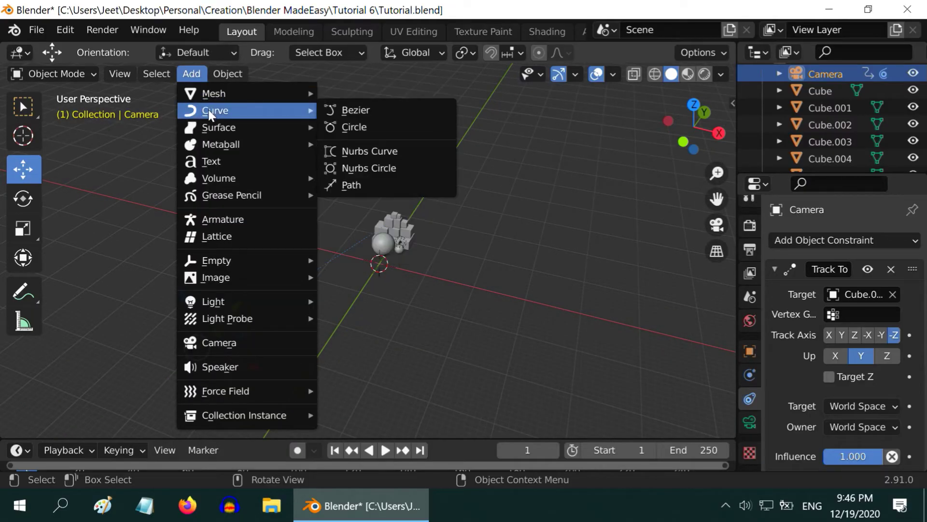
left_click(396, 111)
- Scale the Bezier curve up by a factor of 20 with s20
scroll(378, 281, "up", 3)
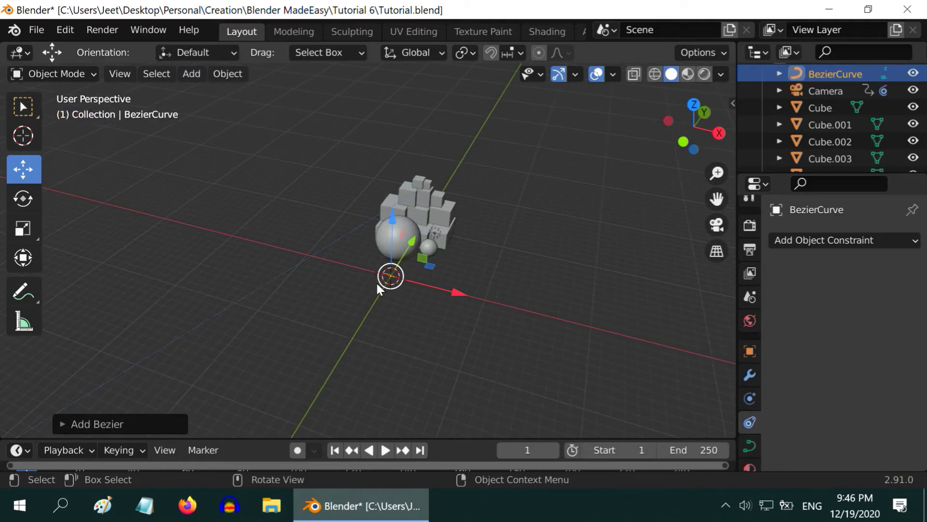
type("s")
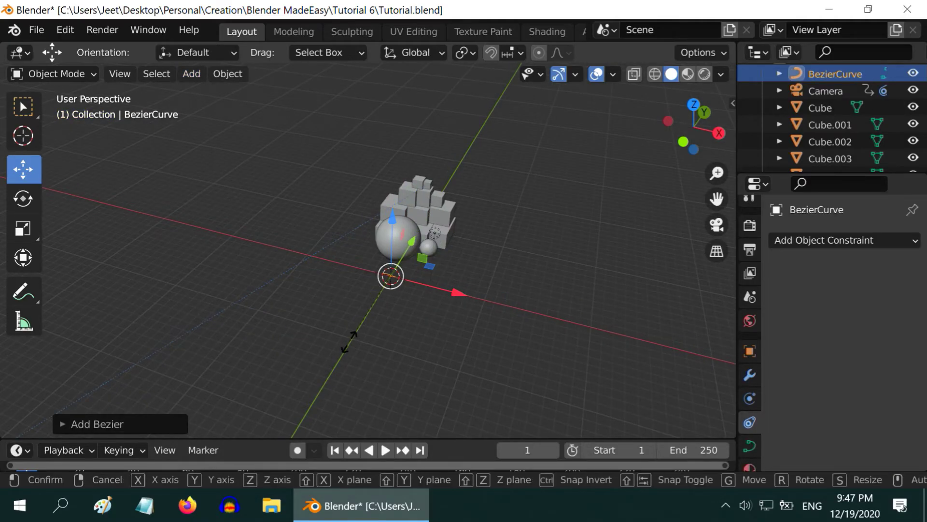
type("20")
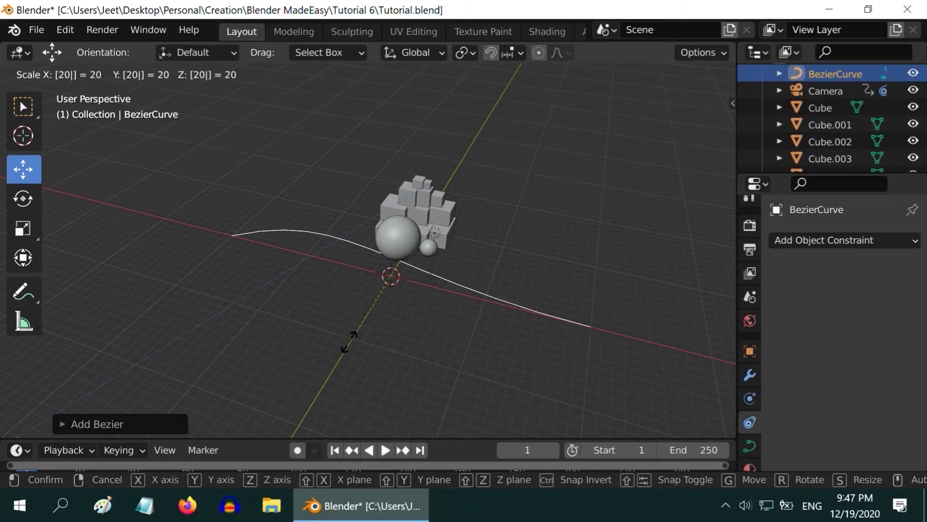
key("Return")
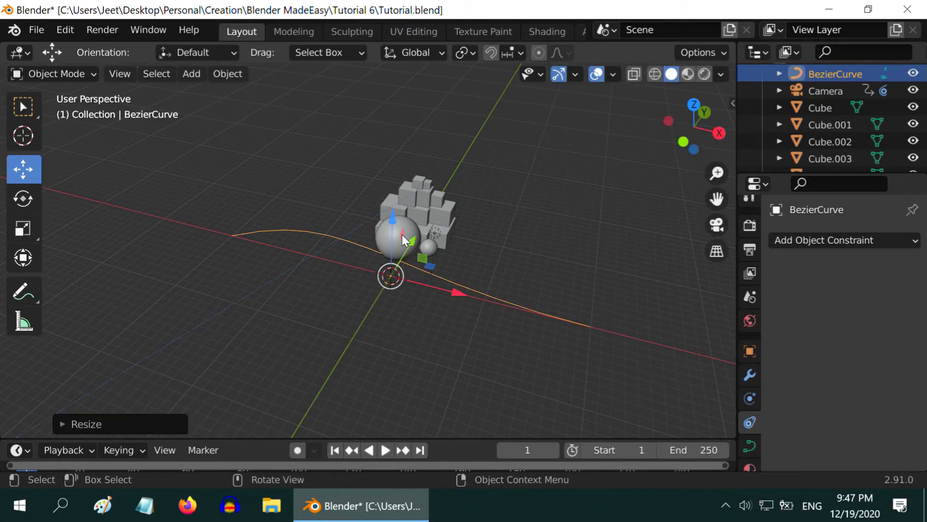
- Move the Bezier curve along the Y axis to Y -20.809 m
left_click_drag(413, 239, 308, 397)
left_click(749, 351)
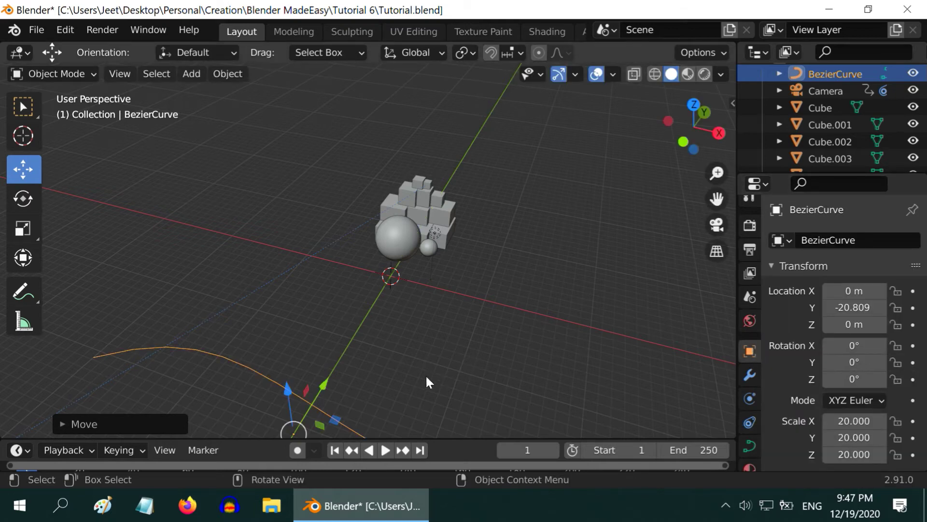
scroll(426, 378, "down", 3)
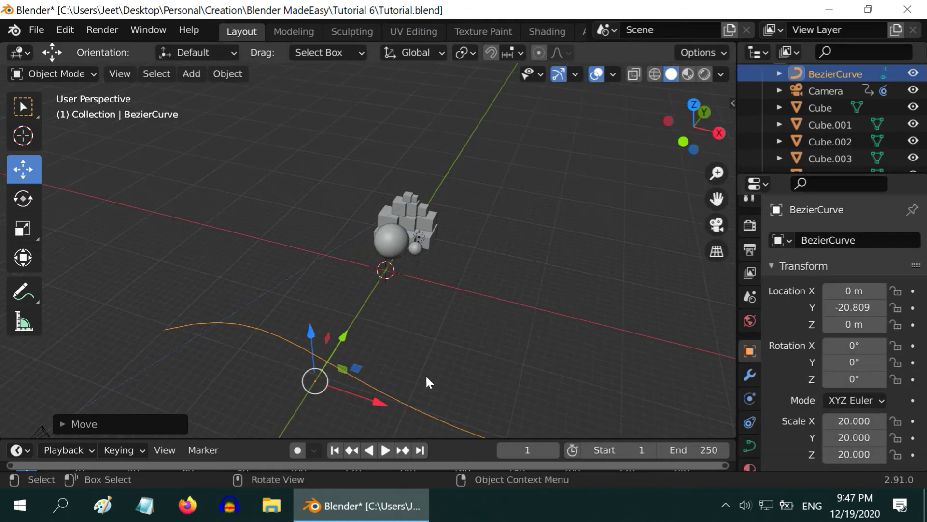
- Set the curve's Y rotation to -50° in Object Properties
left_click(862, 369)
key("BackSpace")
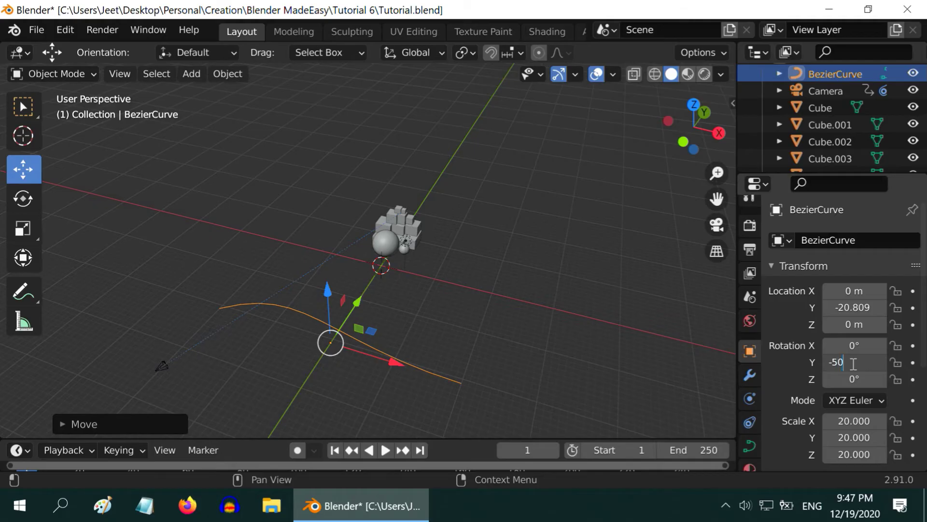
type("-50")
key("Return")
middle_click_drag(323, 381, 345, 364)
- In Edit Mode, move the curve's middle control point about 19.48 m to bend the arc, then return to Object Mode
left_click(62, 74)
left_click(59, 108)
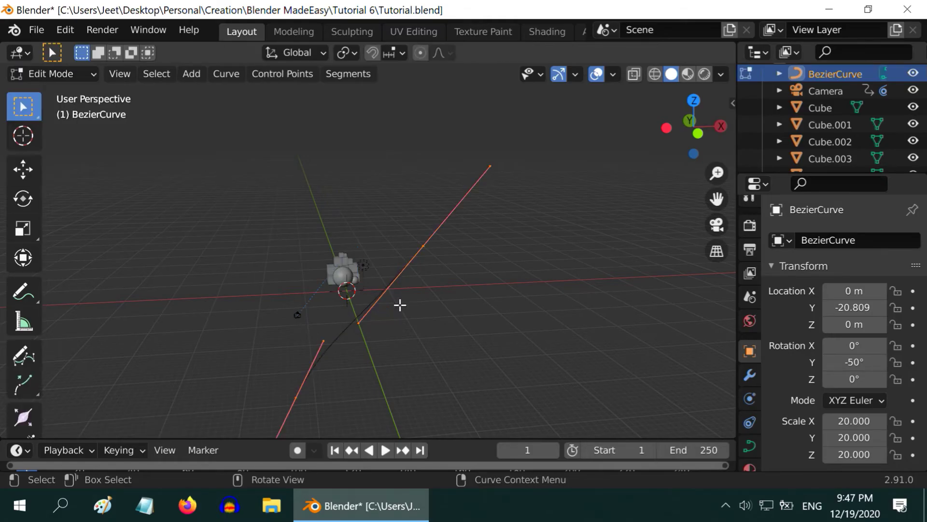
left_click(359, 322)
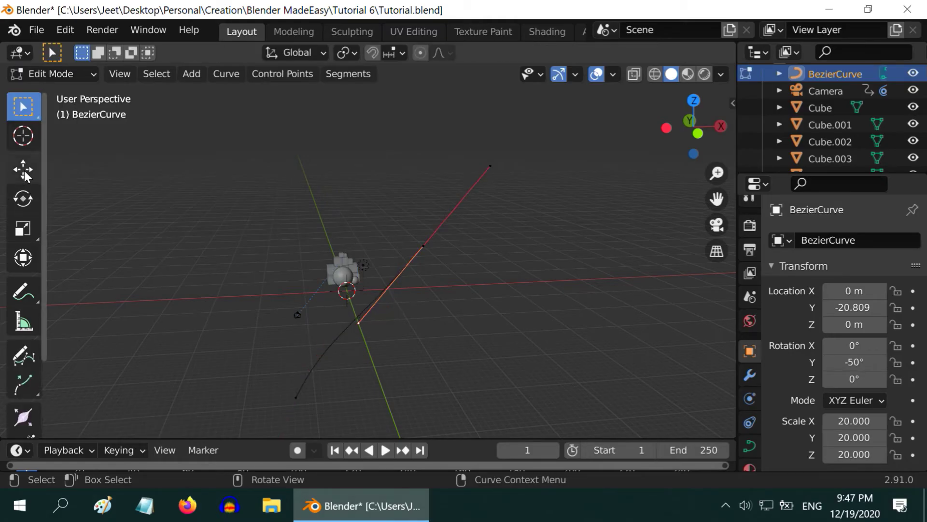
left_click(22, 169)
left_click_drag(358, 323, 387, 401)
middle_click_drag(236, 404, 326, 361)
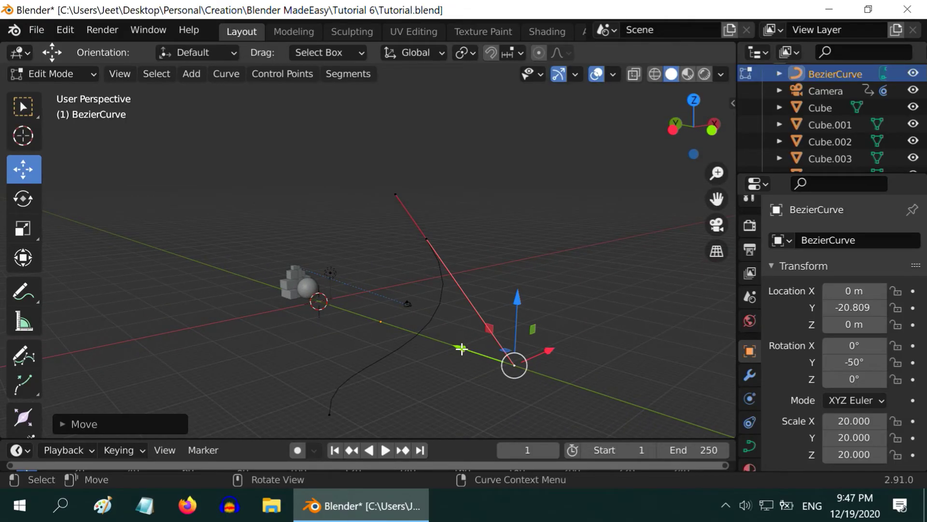
left_click_drag(460, 348, 450, 346)
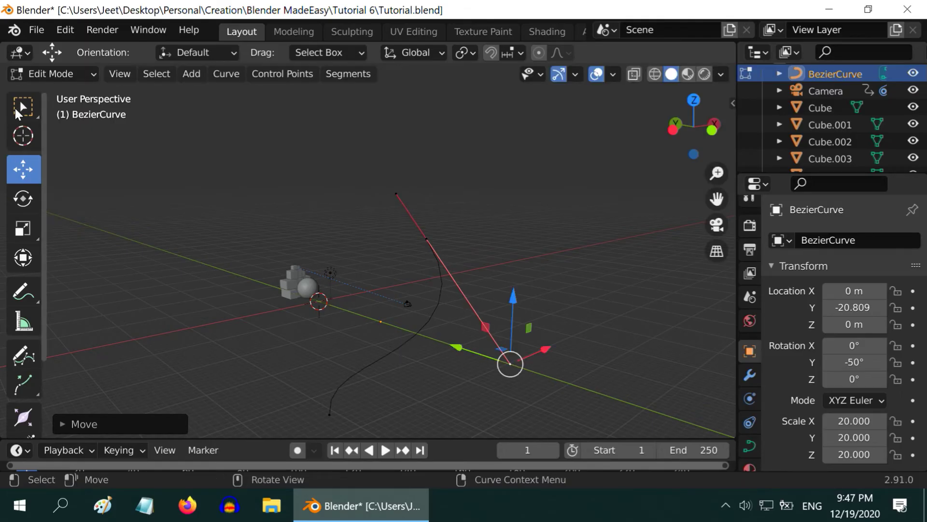
left_click(48, 74)
- In Object Mode, raise the Bezier curve along Z to 18.343 m, then deselect it
left_click(52, 94)
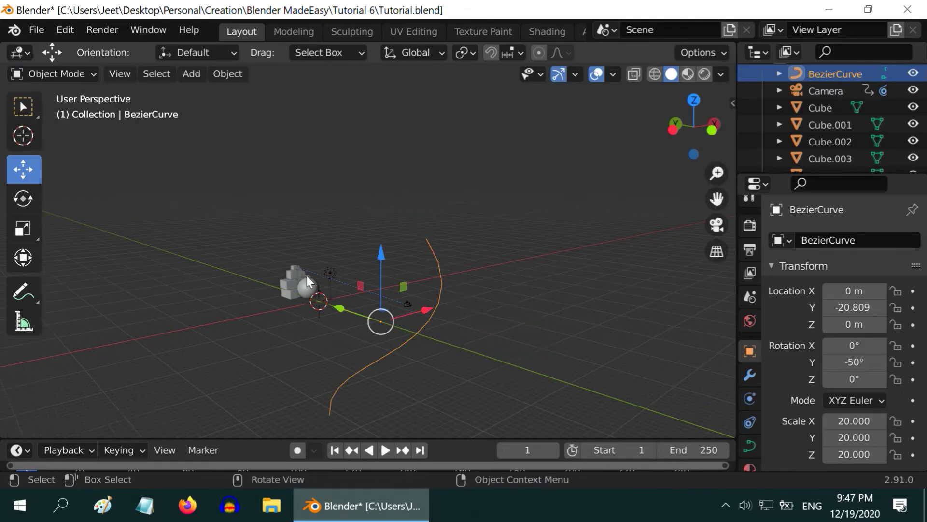
left_click_drag(381, 248, 392, 154)
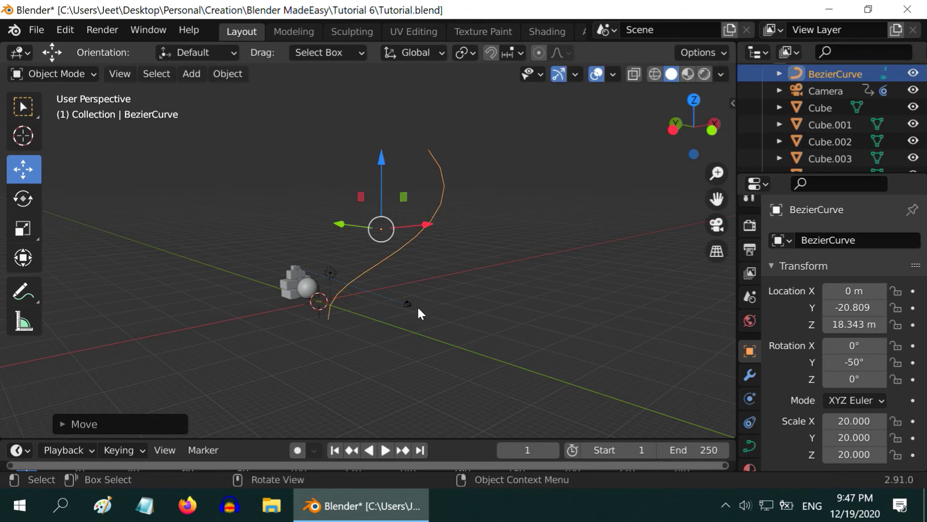
left_click(463, 312)
- Select the camera and clear the keyframes on its Location
key("w")
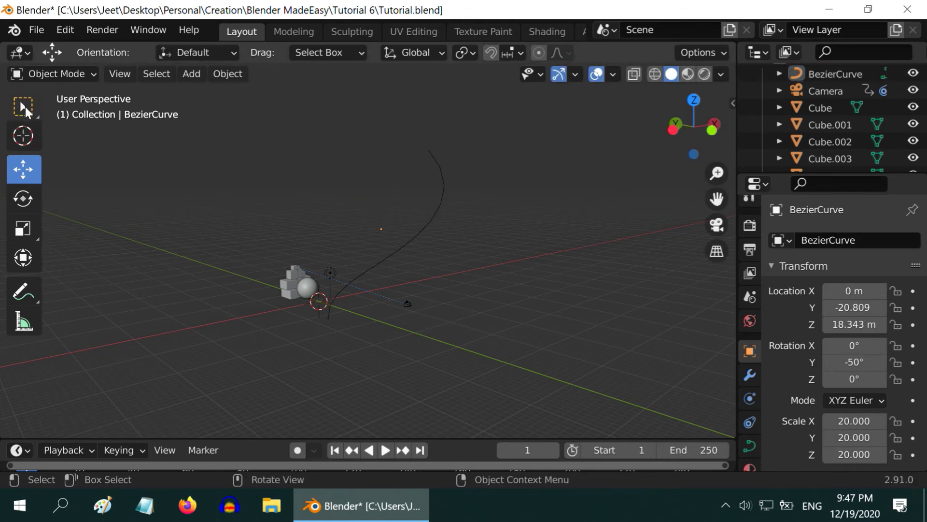
middle_click_drag(509, 275, 398, 352)
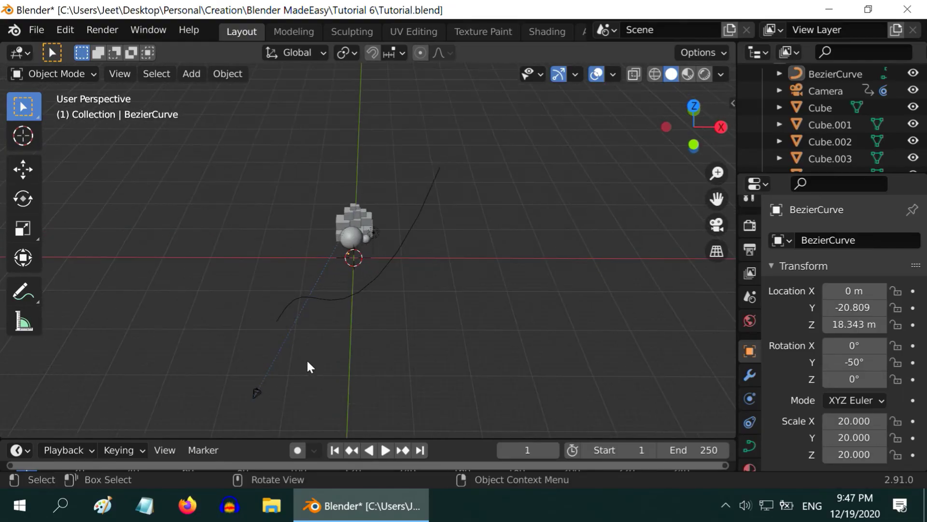
left_click(256, 393)
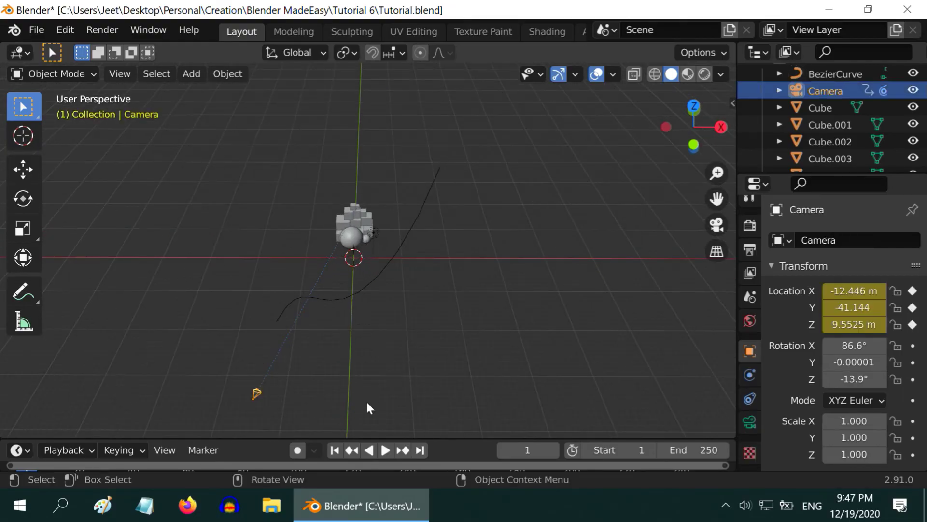
right_click(844, 303)
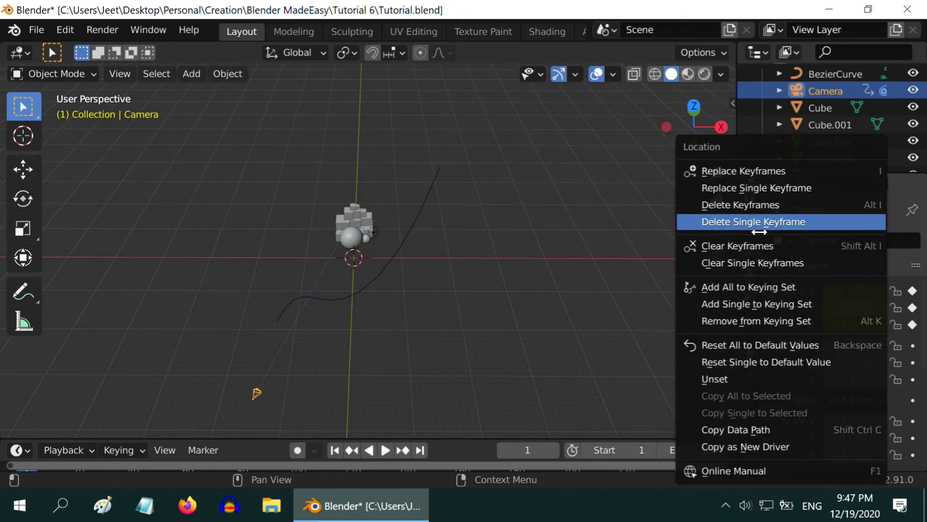
left_click(775, 245)
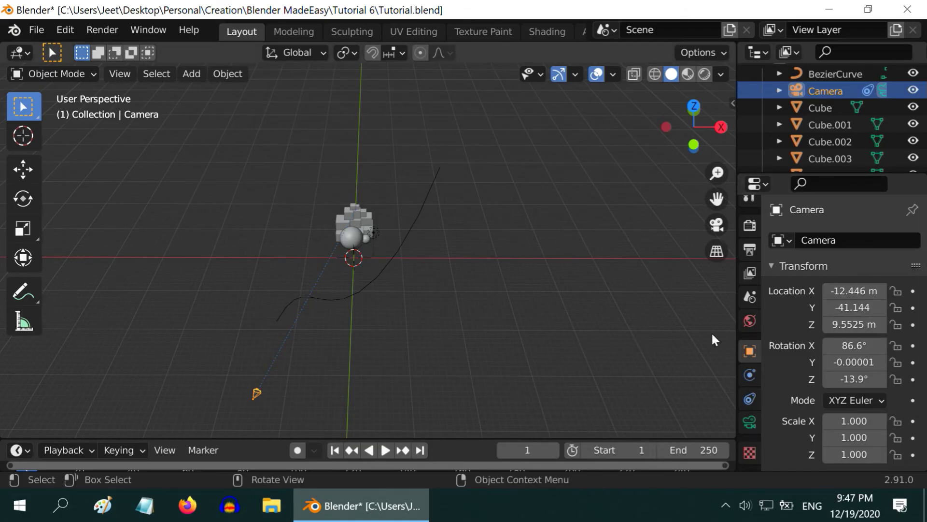
- Reset the camera's location to the world origin (0, 0, 0 m) with Alt+G
key("alt")
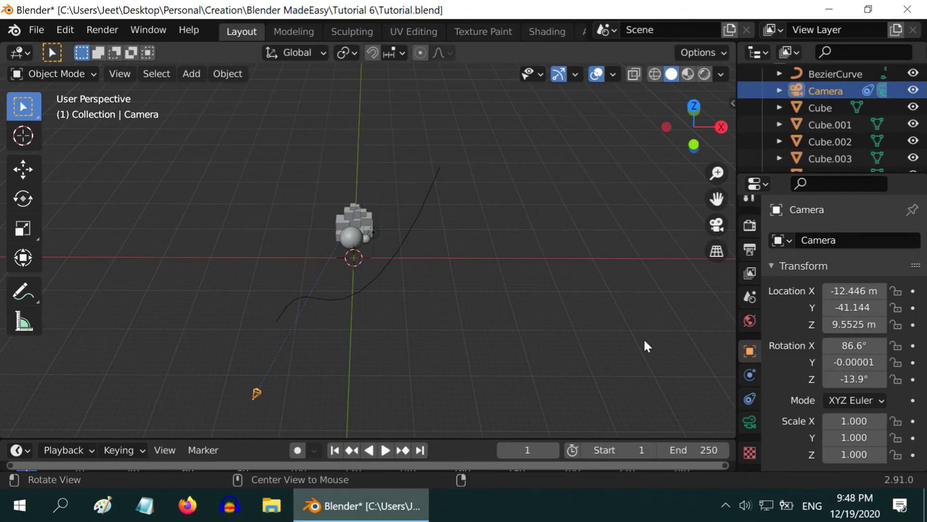
key("alt+g")
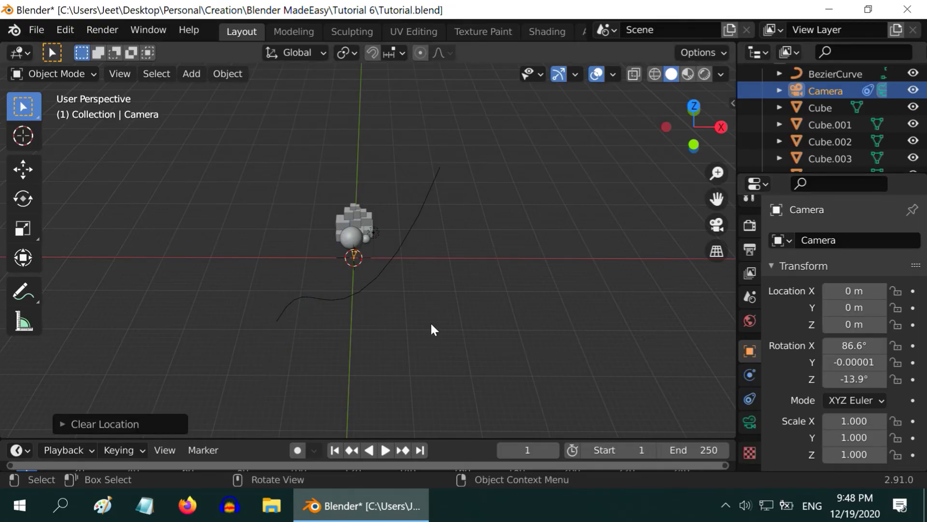
scroll(364, 320, "up", 2)
- Replace the camera's Track To constraint with a Follow Path constraint targeting BezierCurve
middle_click_drag(438, 356, 418, 359)
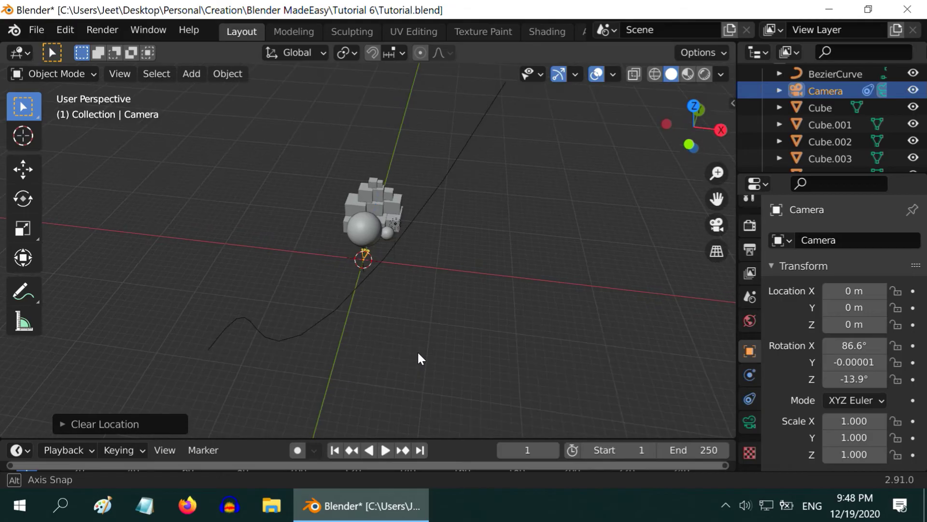
left_click(750, 399)
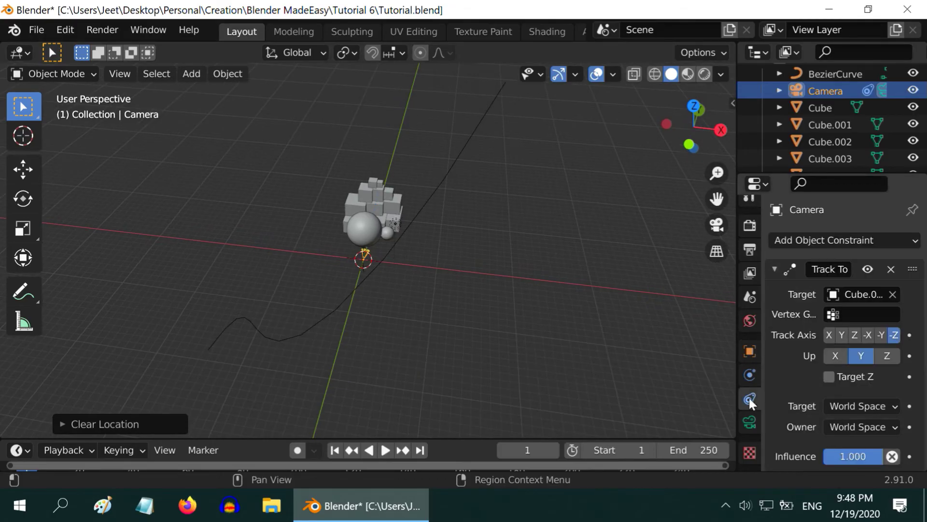
left_click(891, 268)
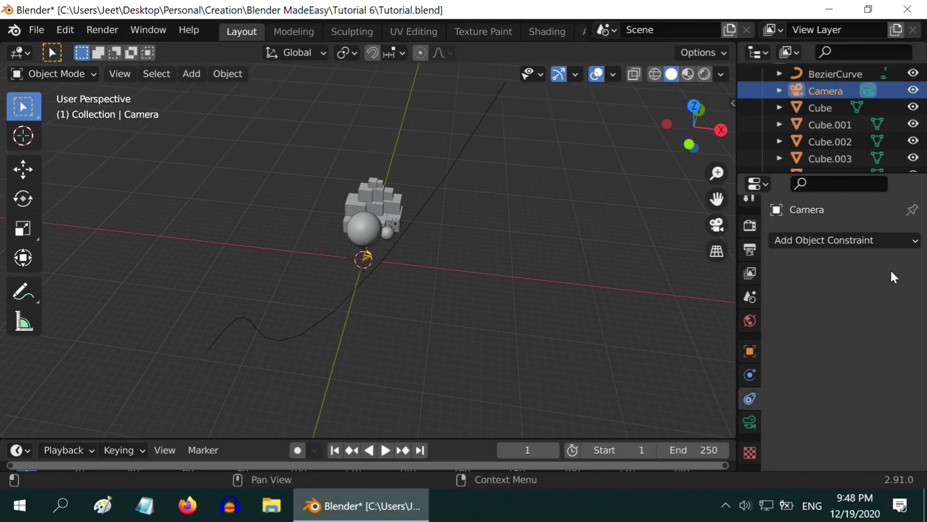
left_click(818, 244)
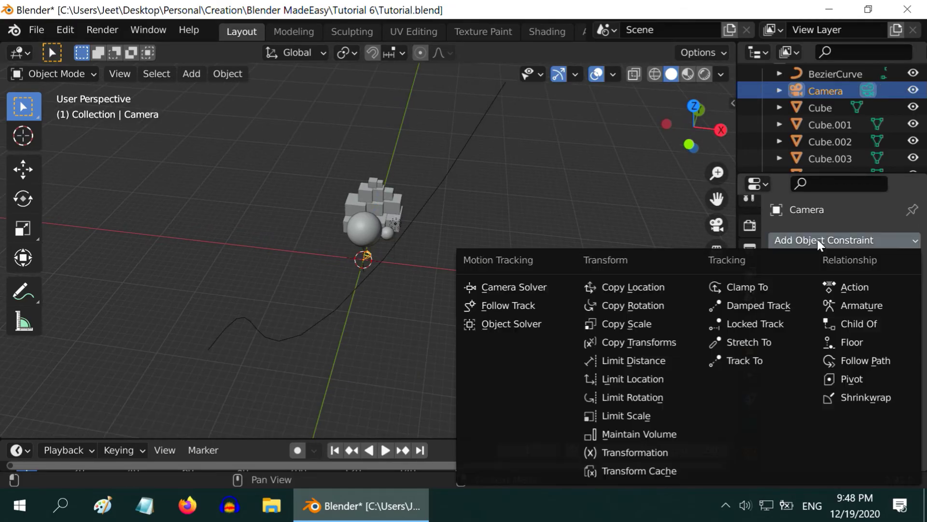
left_click(869, 361)
left_click(835, 294)
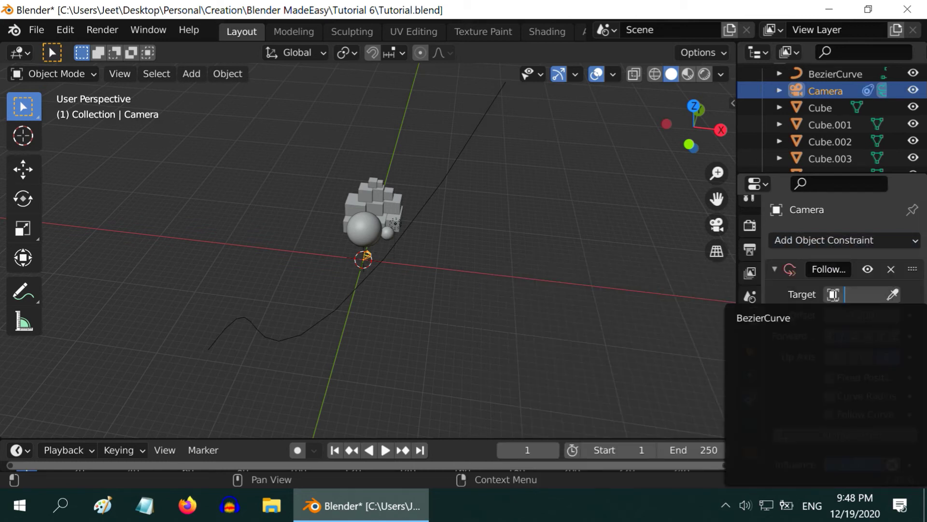
left_click(771, 318)
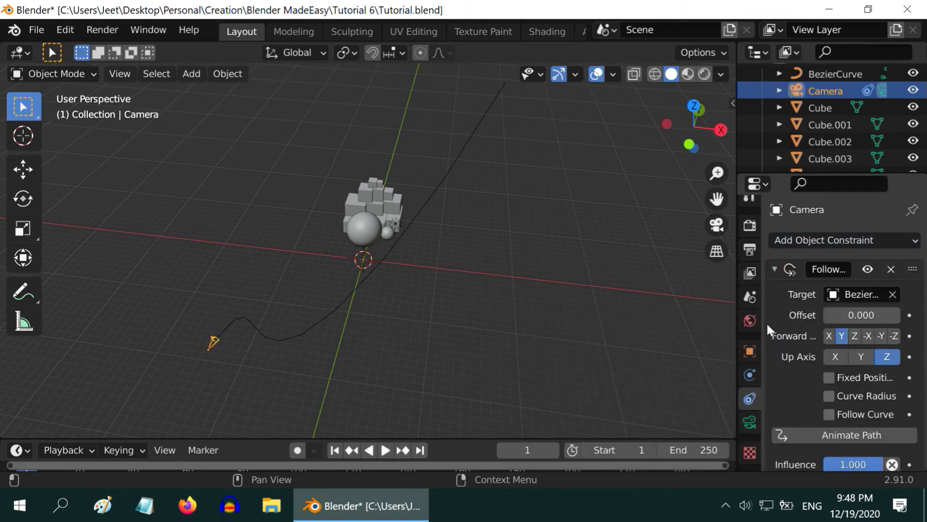
- Set Follow Path to Forward -Z, Up Axis Y, enable Follow Curve, and Animate Path
scroll(792, 337, "down", 1)
left_click(894, 327)
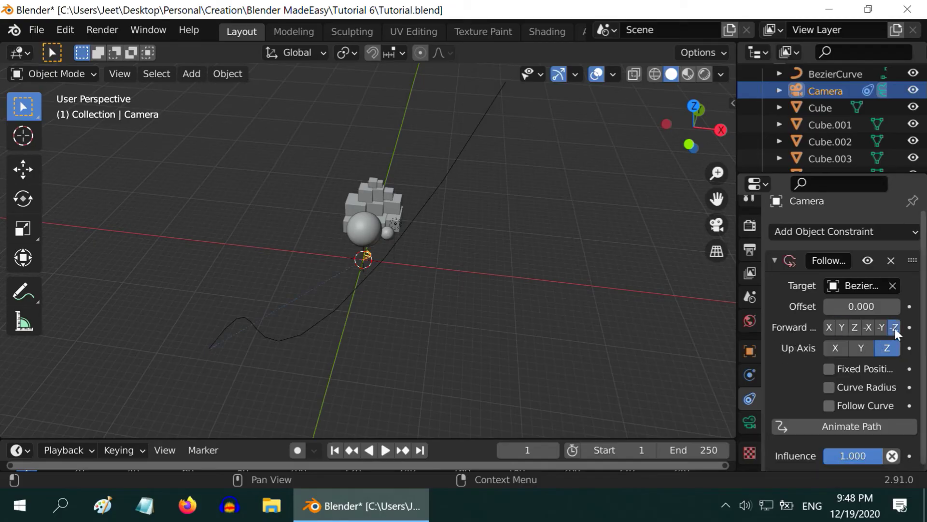
left_click(861, 348)
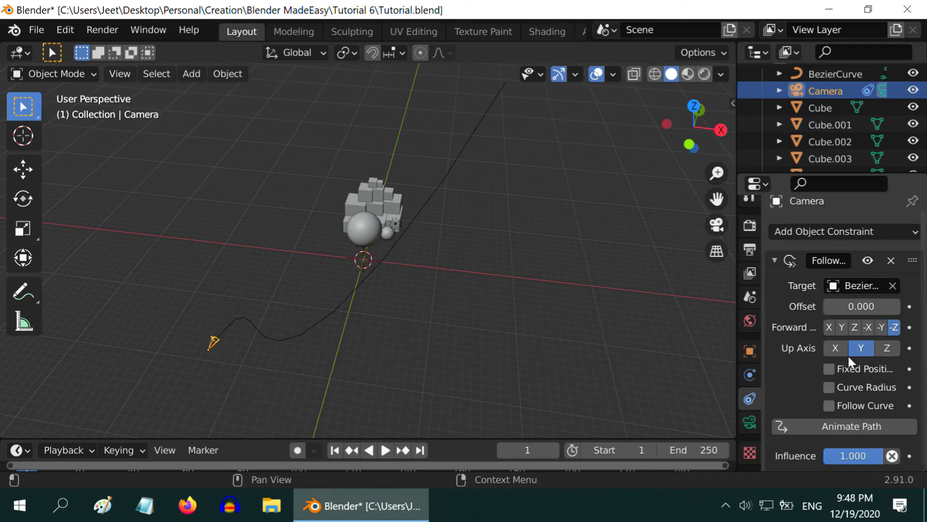
left_click(830, 405)
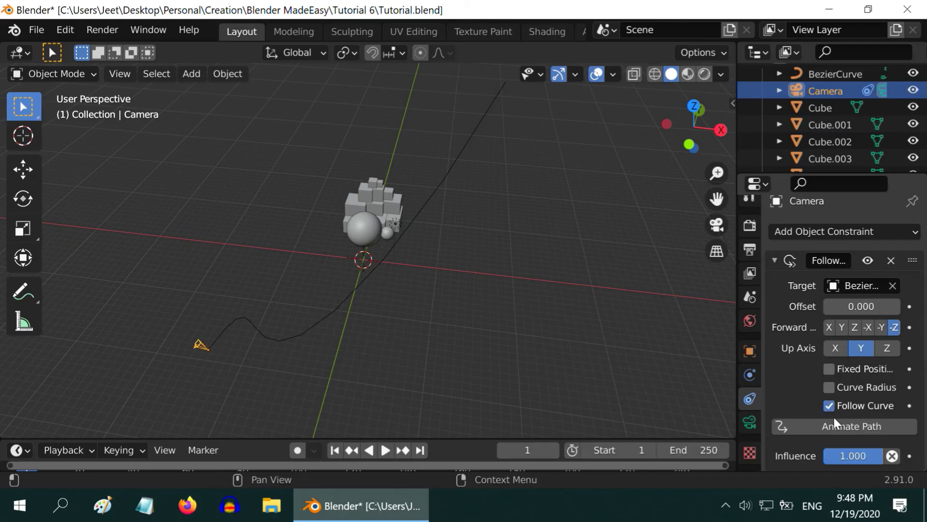
left_click(835, 426)
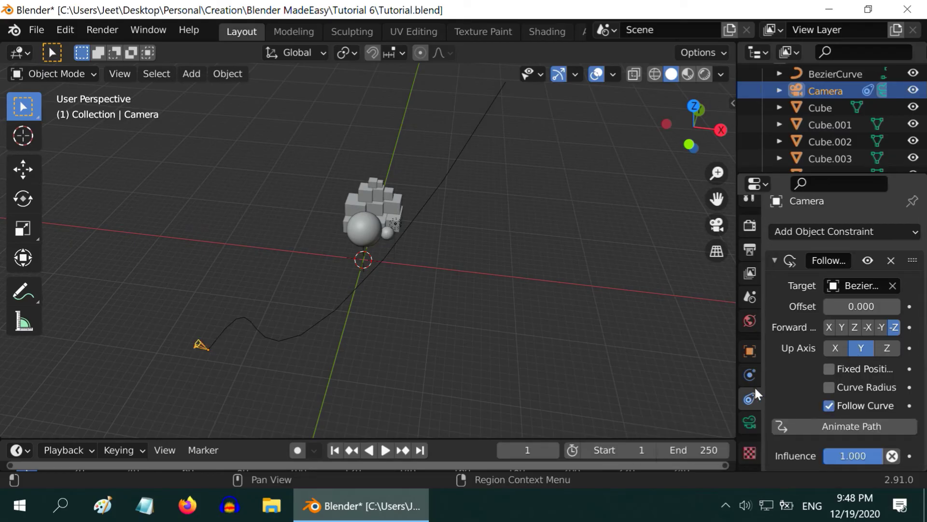
left_click_drag(736, 381, 722, 382)
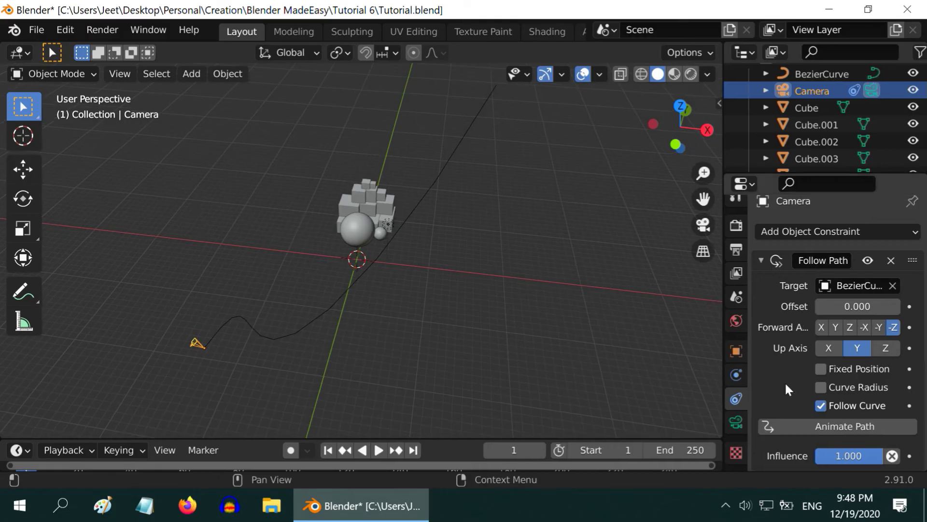
- Add a Track To constraint to the camera with Cube.010 as its target
left_click(801, 231)
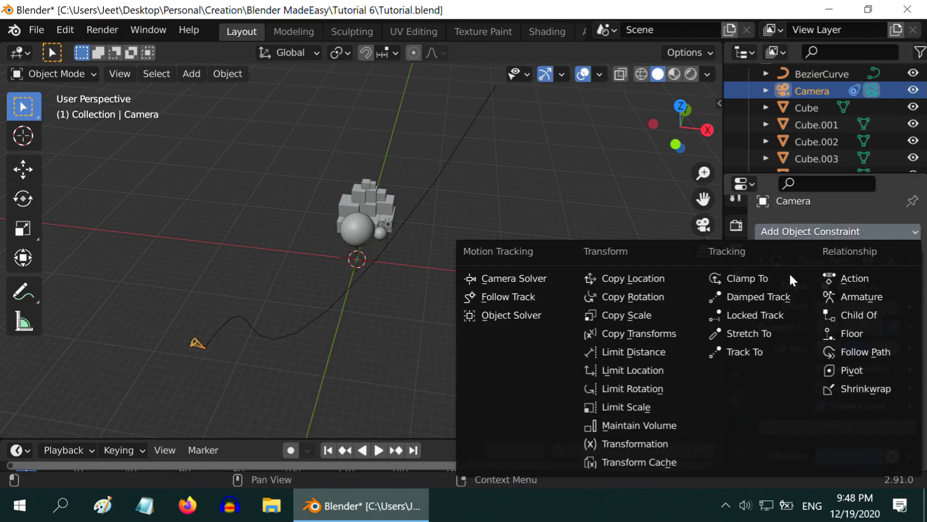
left_click(747, 354)
scroll(796, 365, "down", 3)
scroll(796, 365, "down", 5)
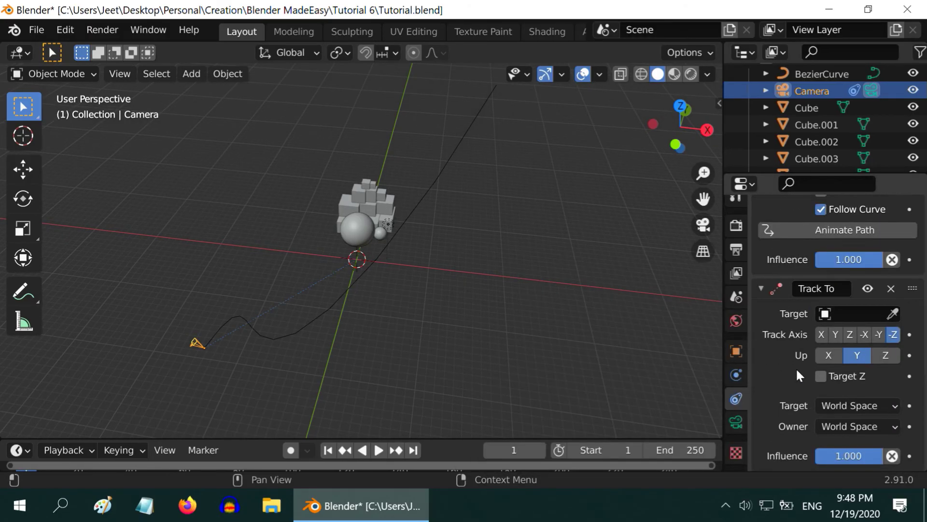
left_click(825, 314)
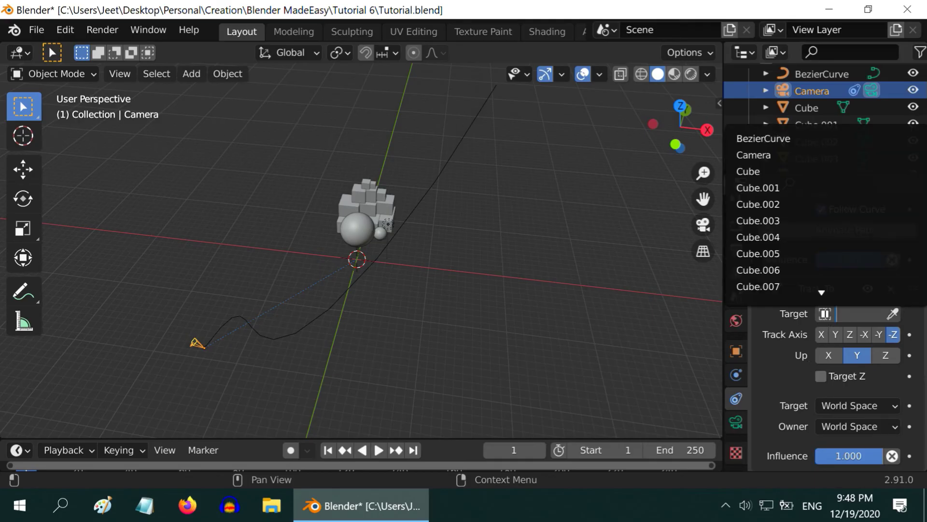
scroll(779, 265, "down", 6)
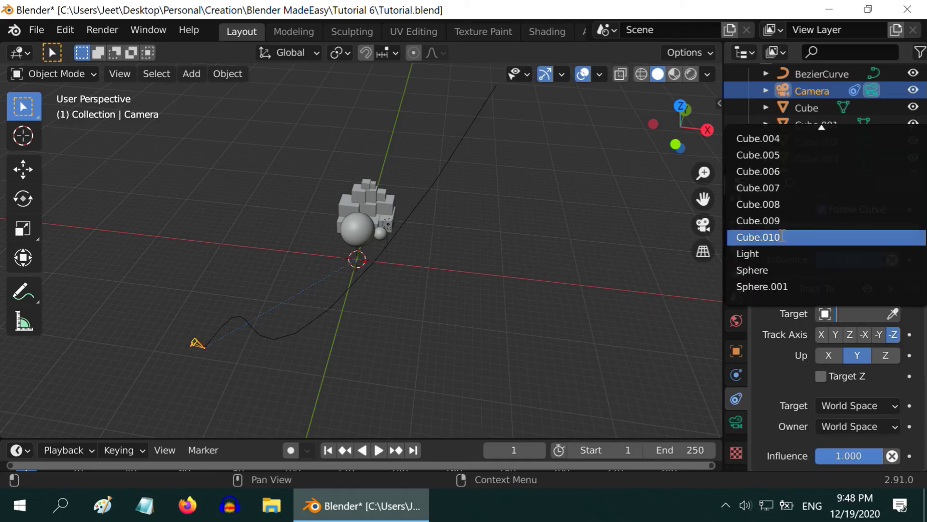
left_click(778, 236)
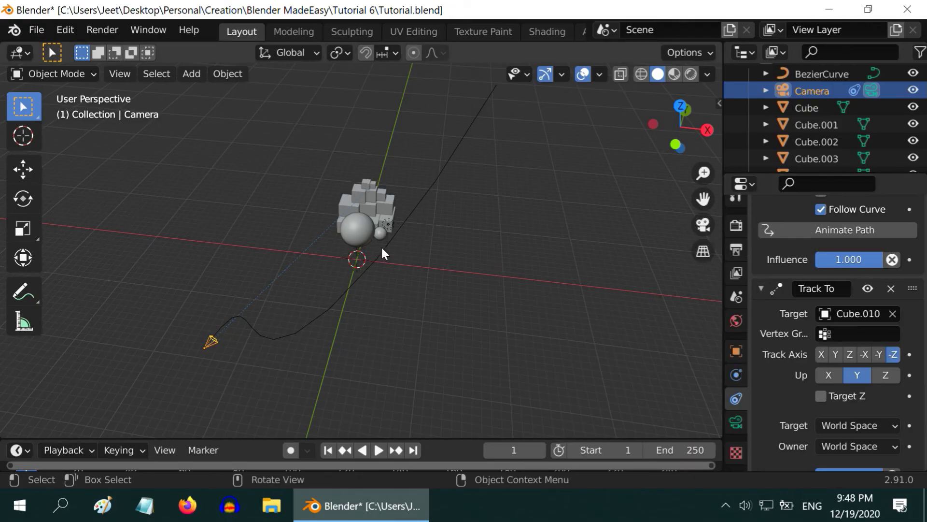
- Set the BezierCurve's Path Animation Frames from 100 to 200
left_click(341, 303)
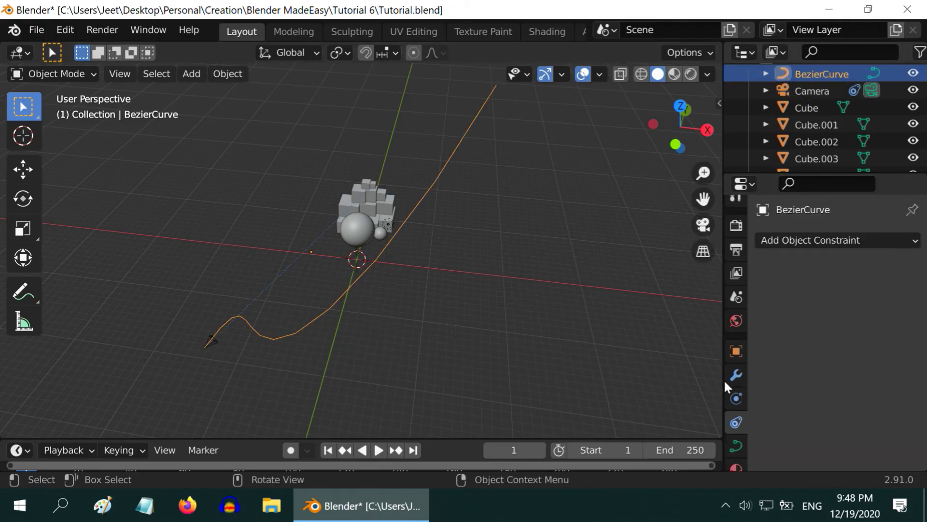
scroll(680, 402, "down", 3)
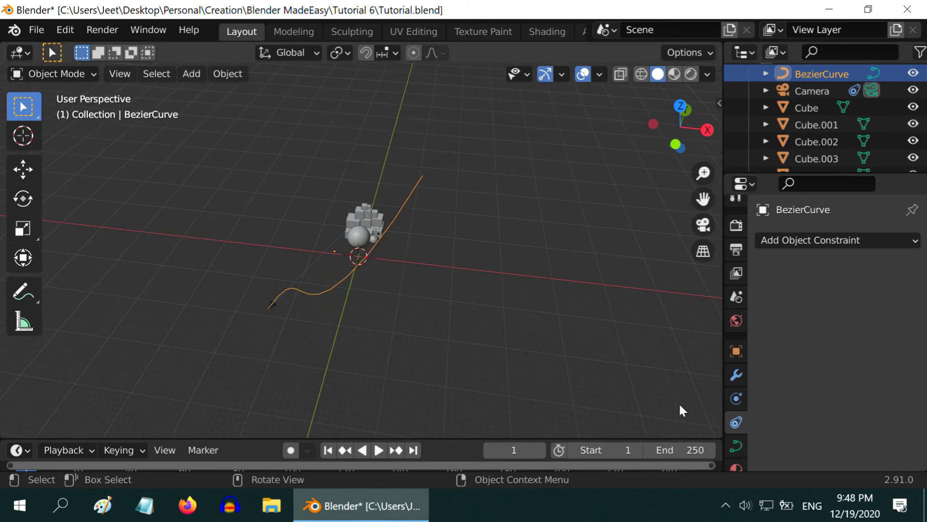
scroll(604, 399, "up", 2)
scroll(737, 411, "down", 2)
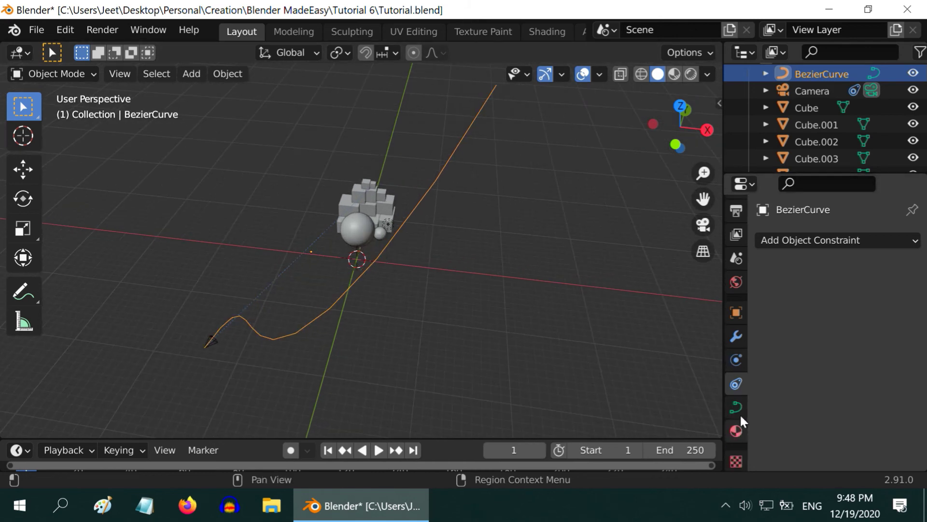
left_click(736, 408)
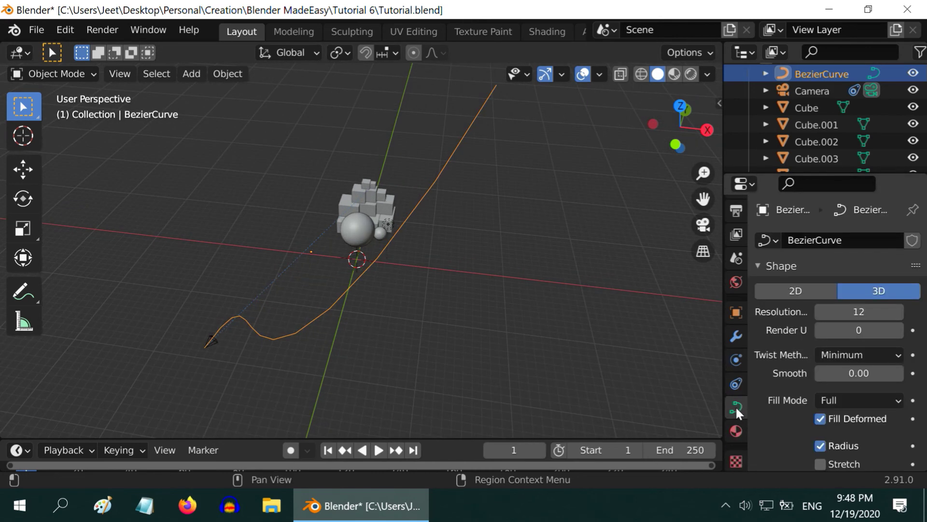
scroll(820, 377, "down", 5)
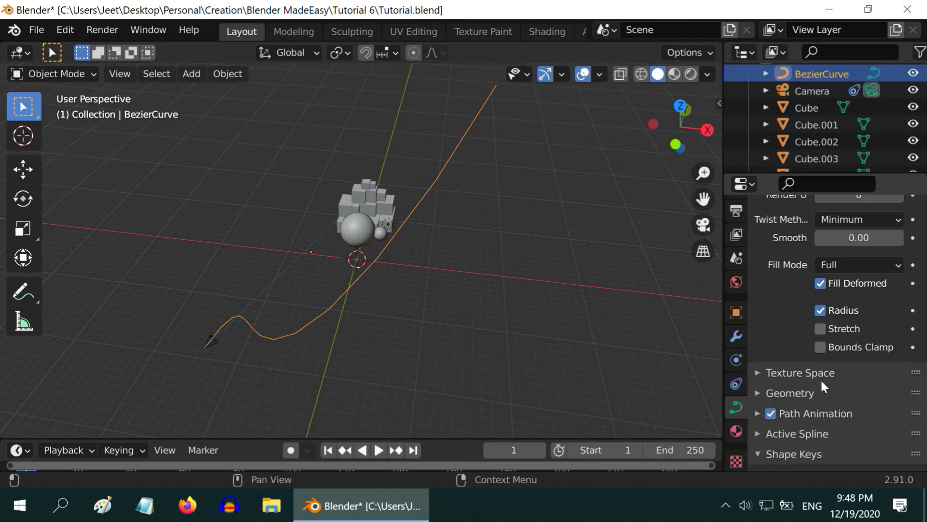
scroll(821, 378, "down", 2)
left_click(756, 356)
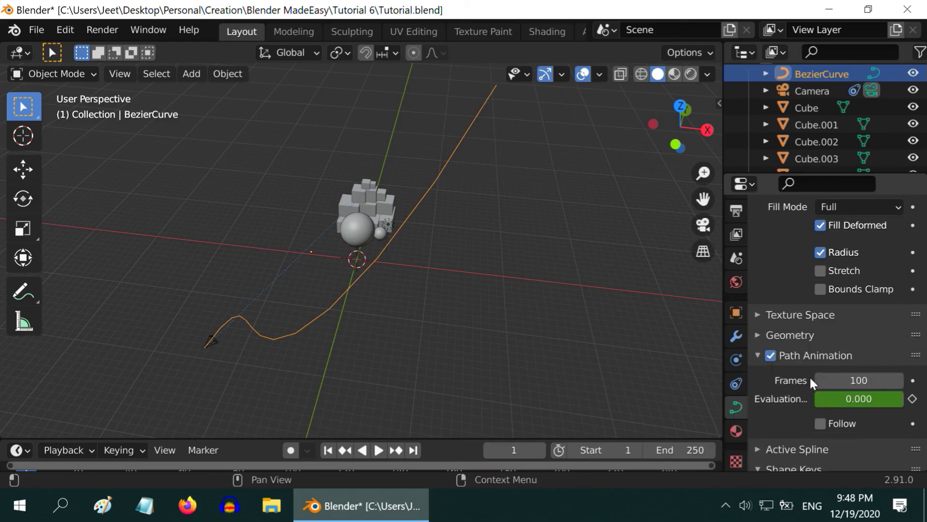
left_click(865, 380)
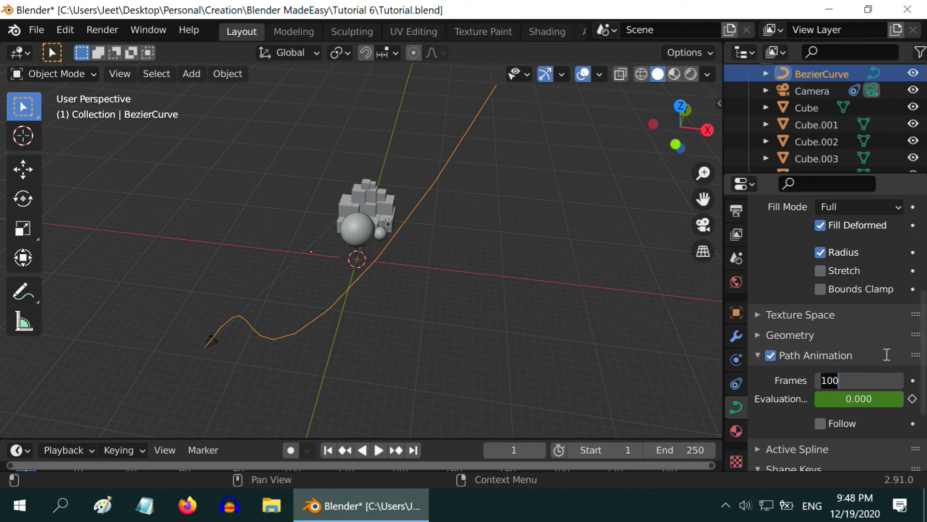
type("200")
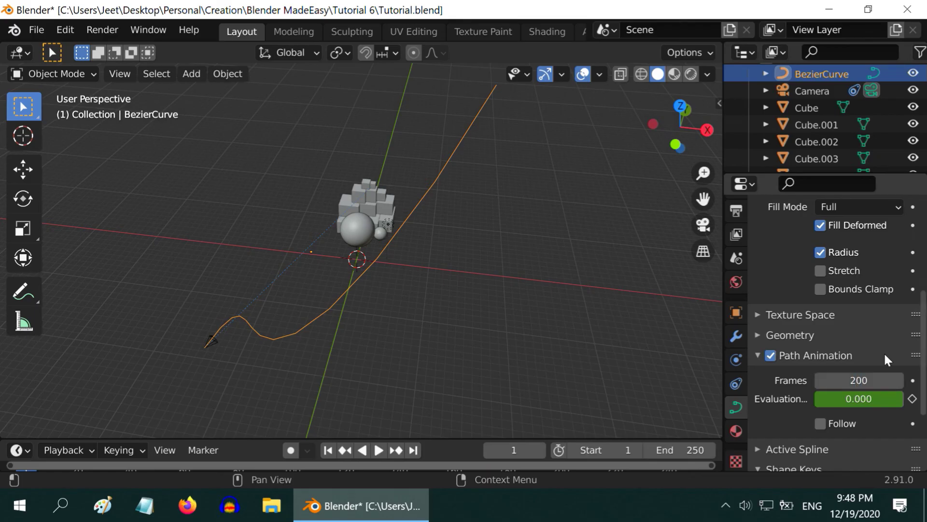
key("Return")
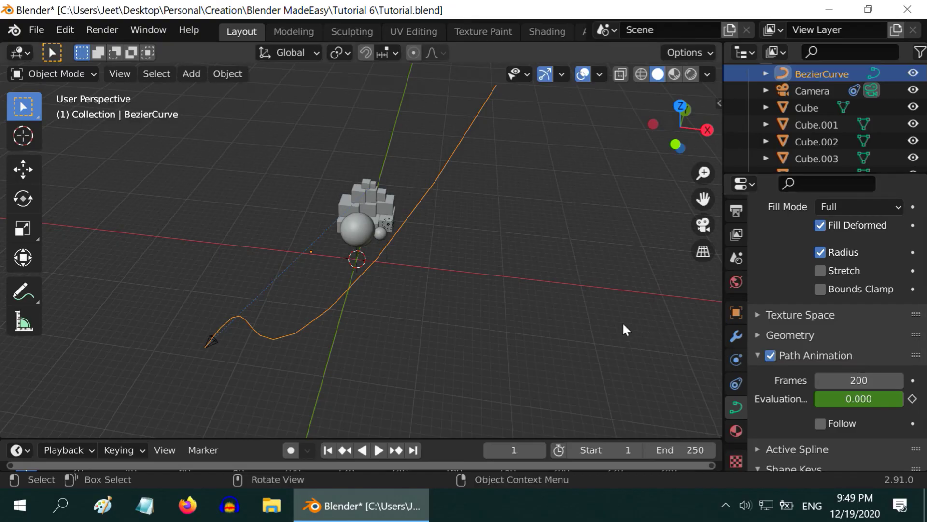
- Switch to camera view, play the animation, and pause it around frame 236
left_click(704, 228)
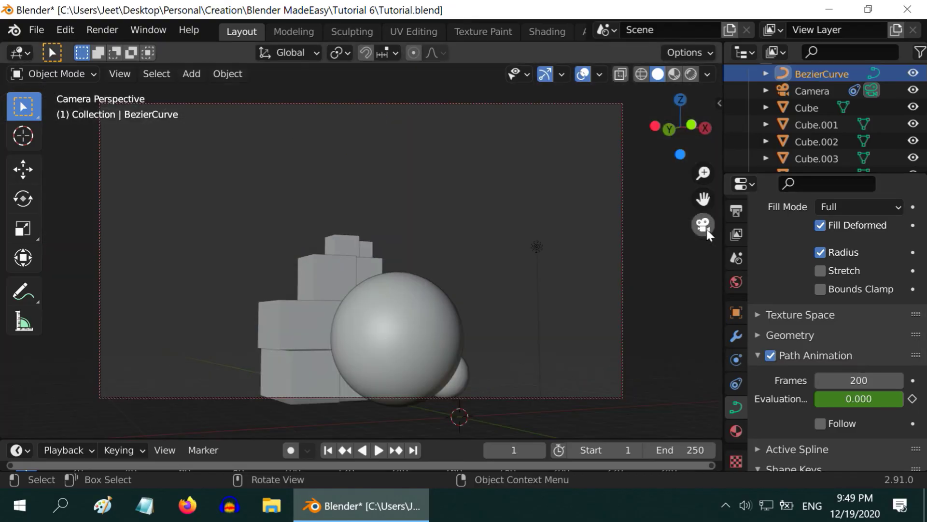
left_click(378, 450)
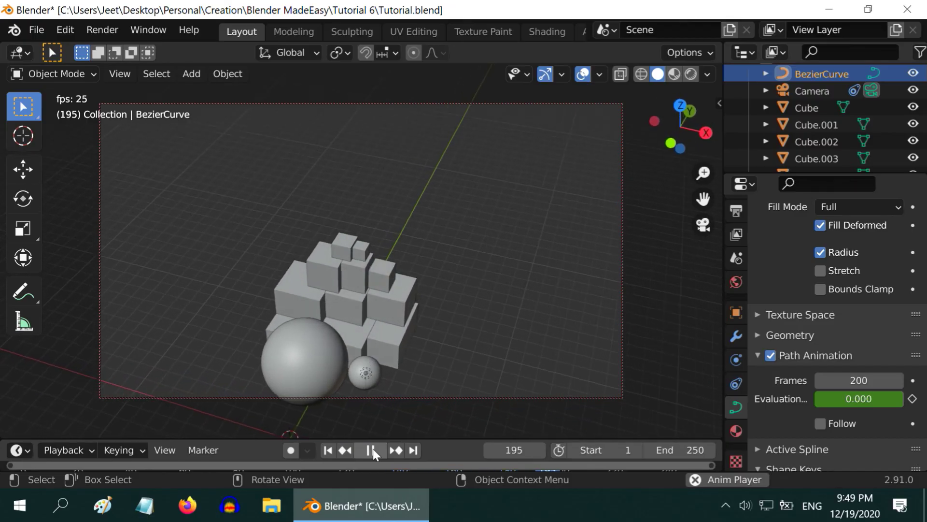
left_click(373, 449)
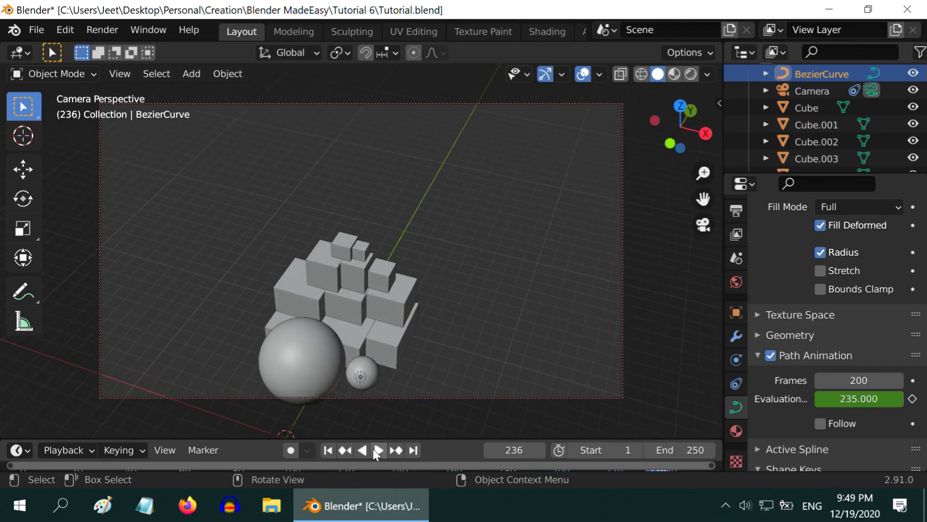